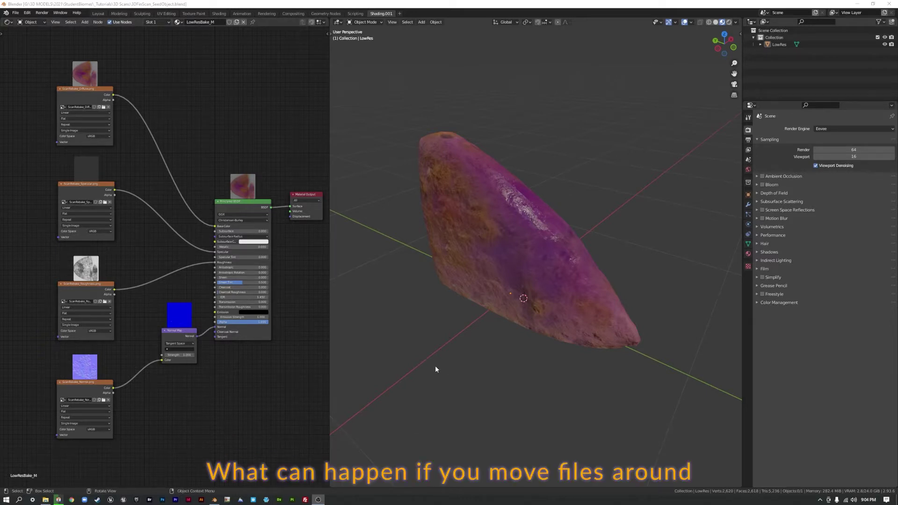
Inspect the folder path of the diffuse texture in the file browser, then cancel it
drag(105, 91, 108, 88)
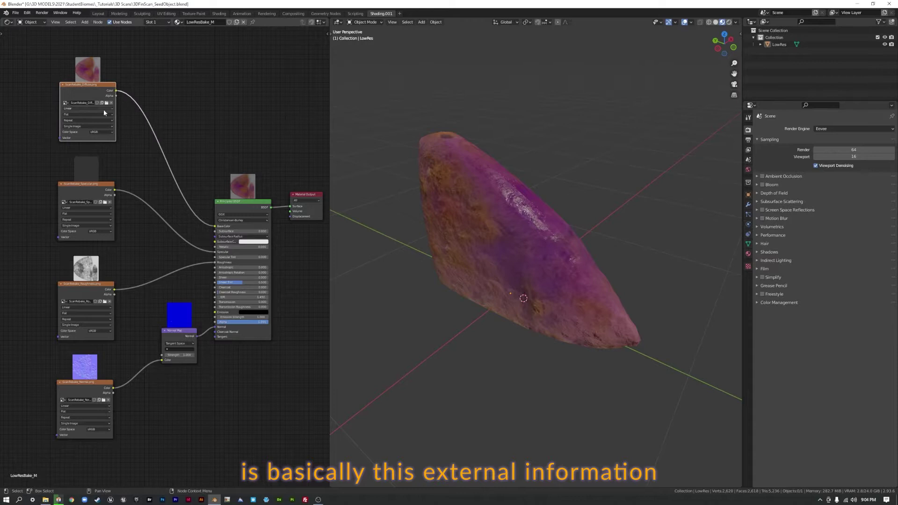
click(107, 103)
click(449, 154)
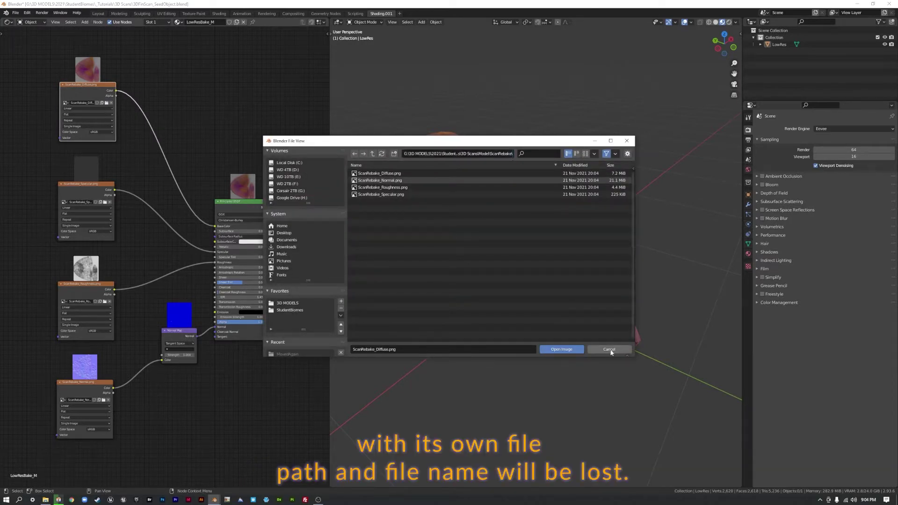
click(415, 231)
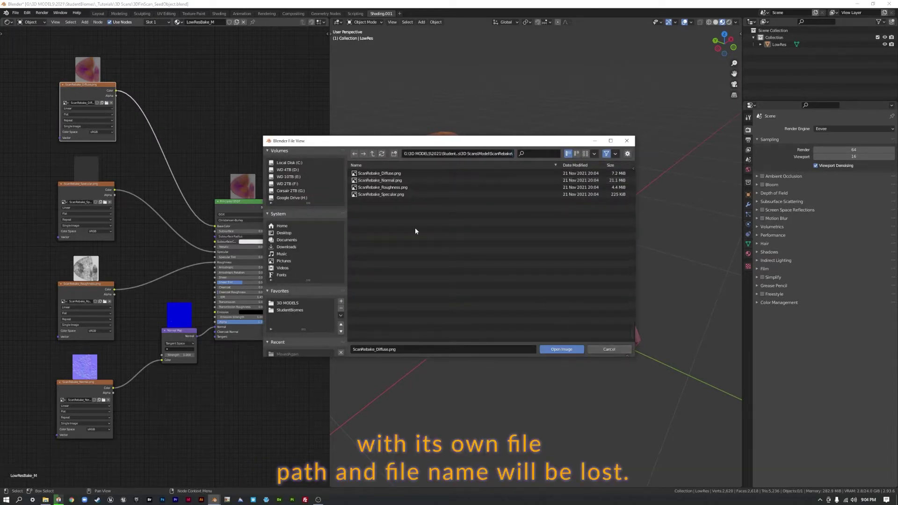
click(610, 350)
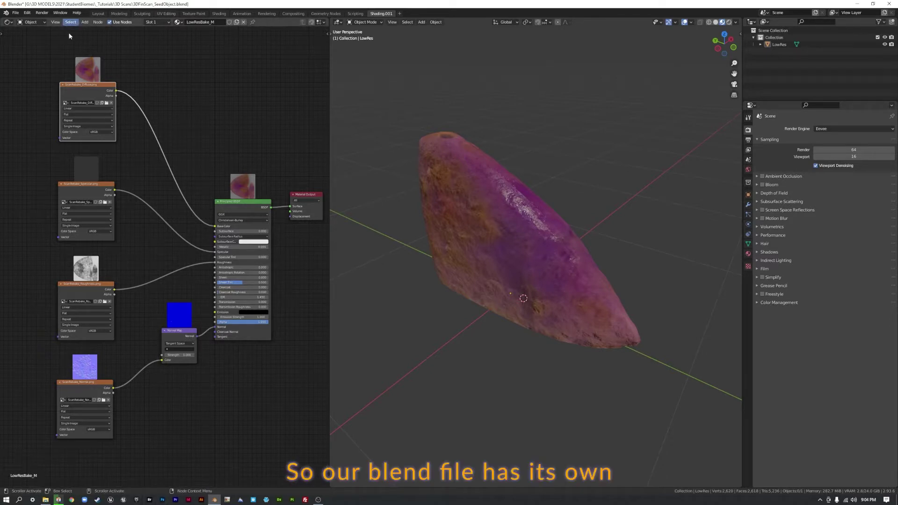
Reopen and cancel the diffuse texture browser, then close Blender
click(107, 102)
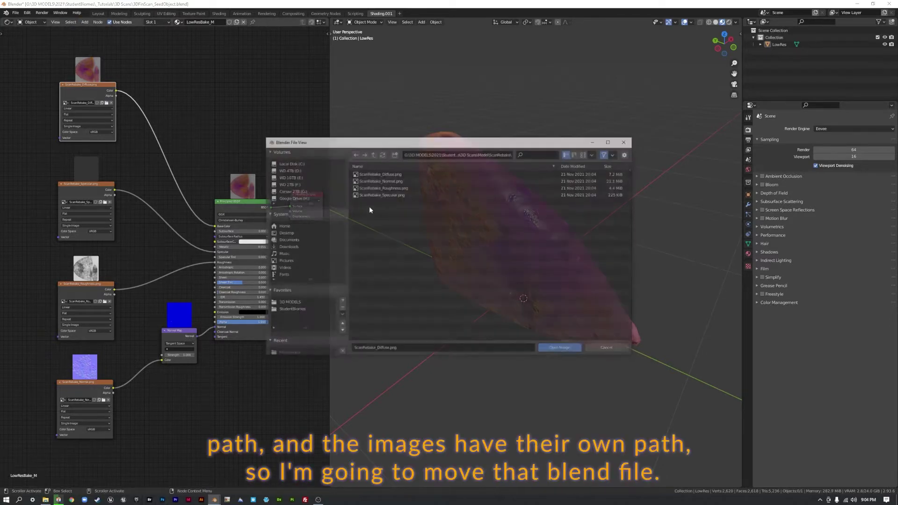
click(609, 350)
click(888, 4)
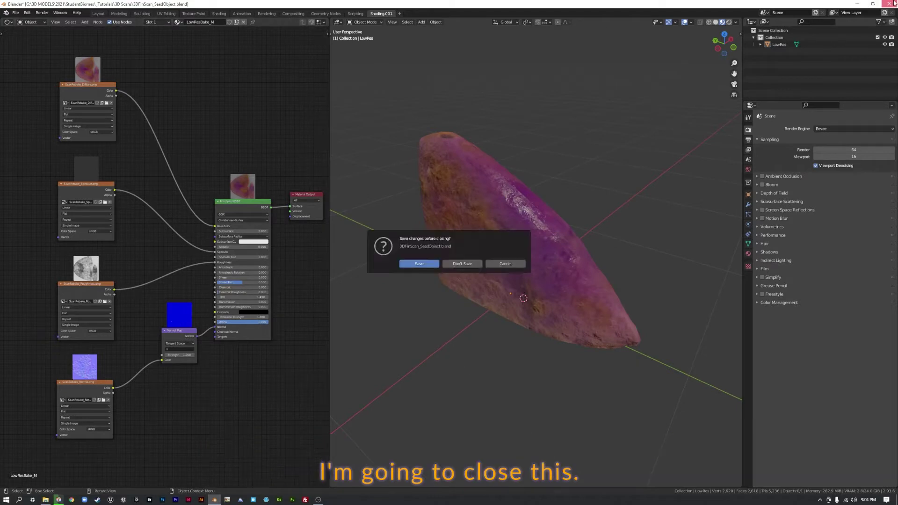
Save the scene on closing and copy the 3DFinScan_SeedObject blend file
click(398, 264)
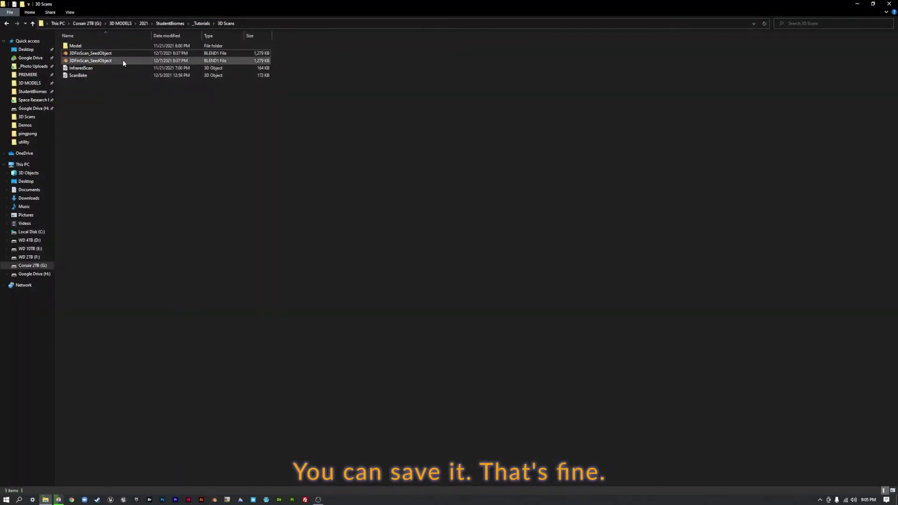
click(96, 53)
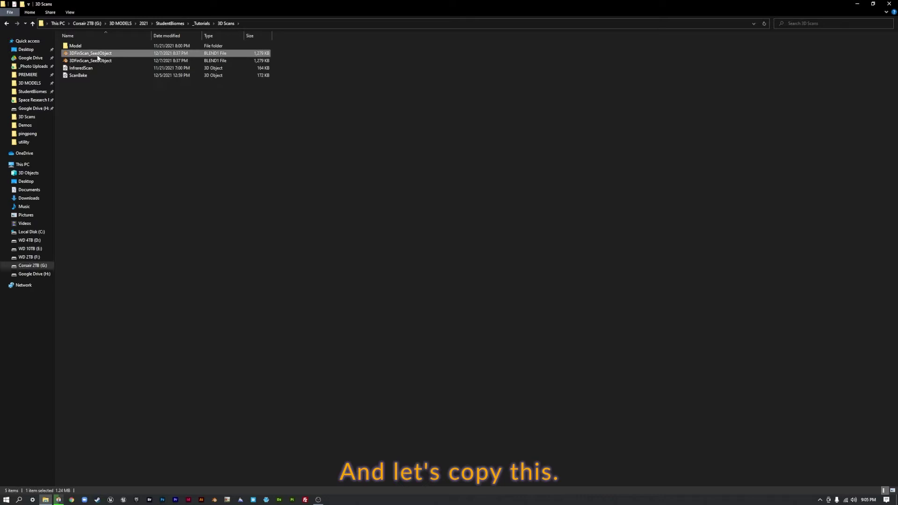
right_click(100, 55)
click(47, 131)
Create a new folder named Moved beside the blend file
right_click(108, 123)
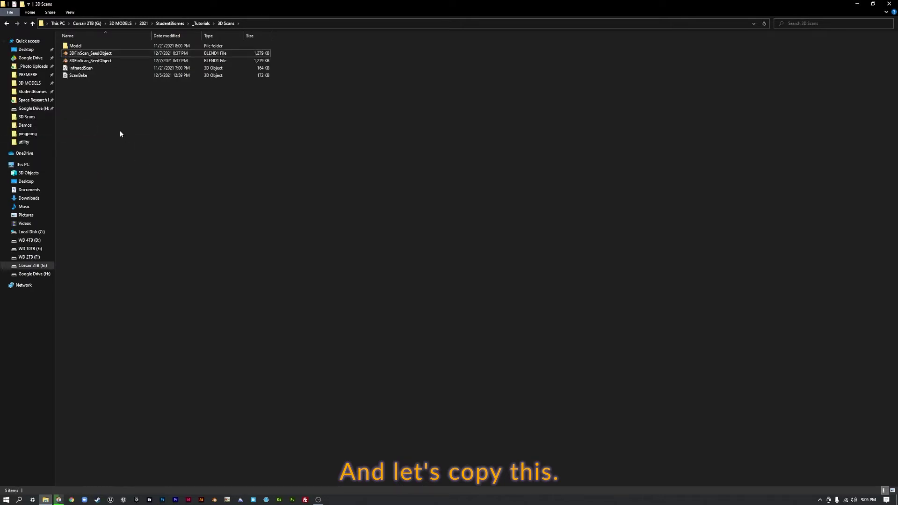
mouse_move(89, 215)
click(124, 215)
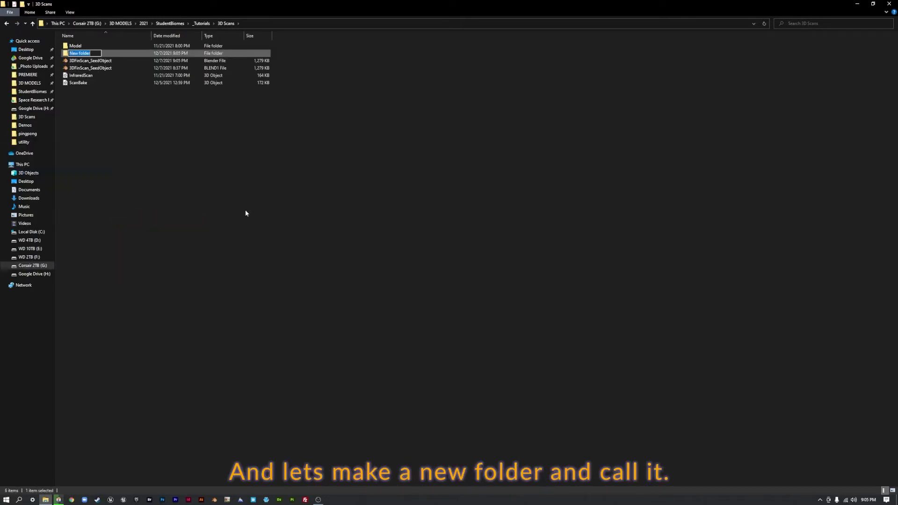
text(Moved)
key(Return)
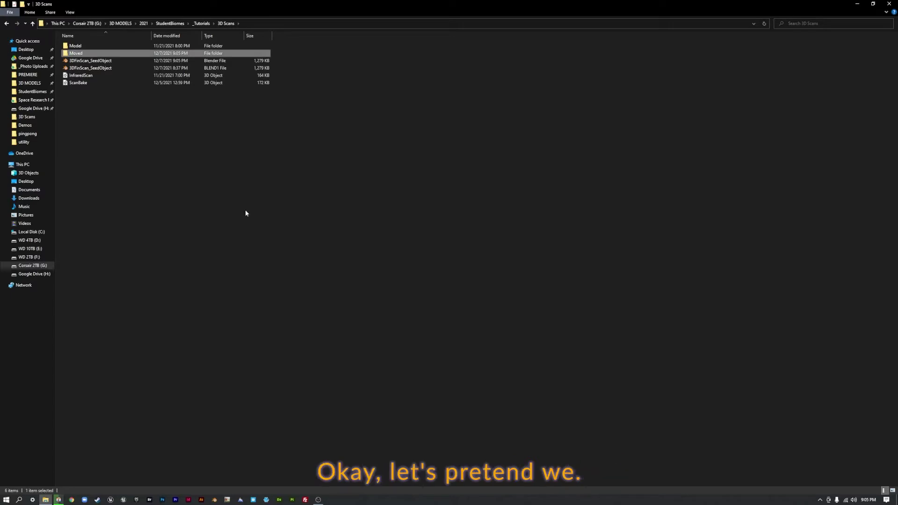
Paste the blend file into the Moved folder and open that copy in Blender
double_click(100, 54)
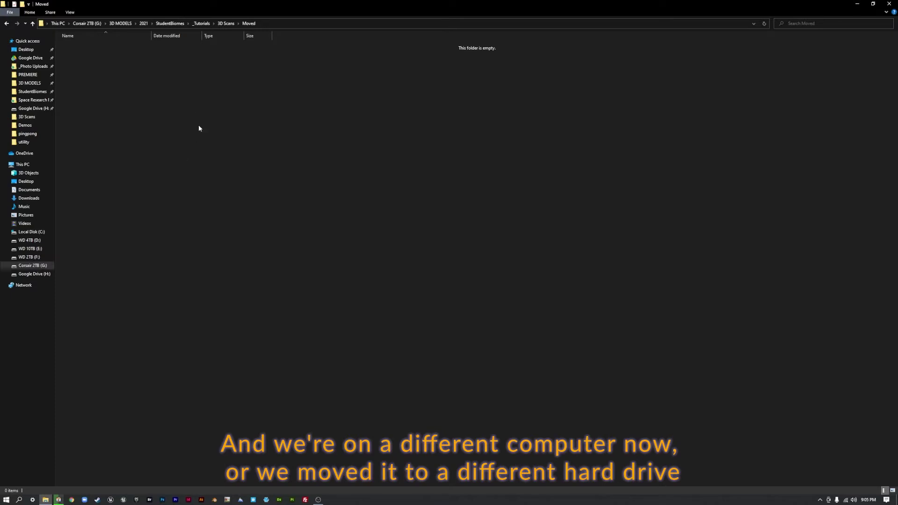
right_click(172, 144)
click(132, 191)
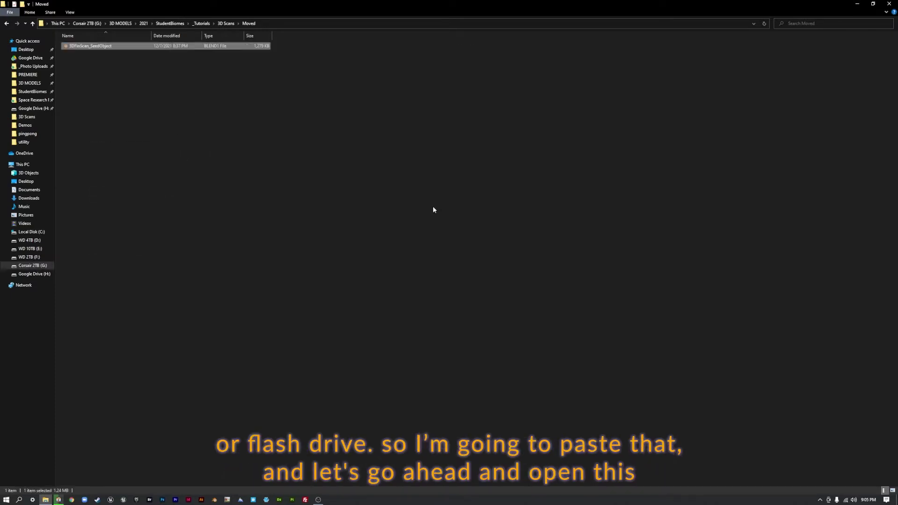
double_click(73, 45)
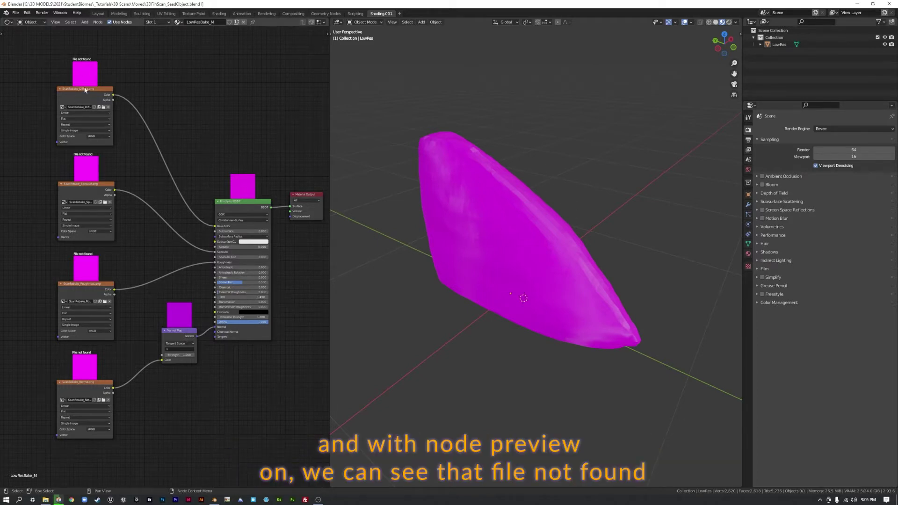
Nudge the top-left image texture node, then cancel the move with Esc
drag(83, 91, 89, 92)
key(Escape)
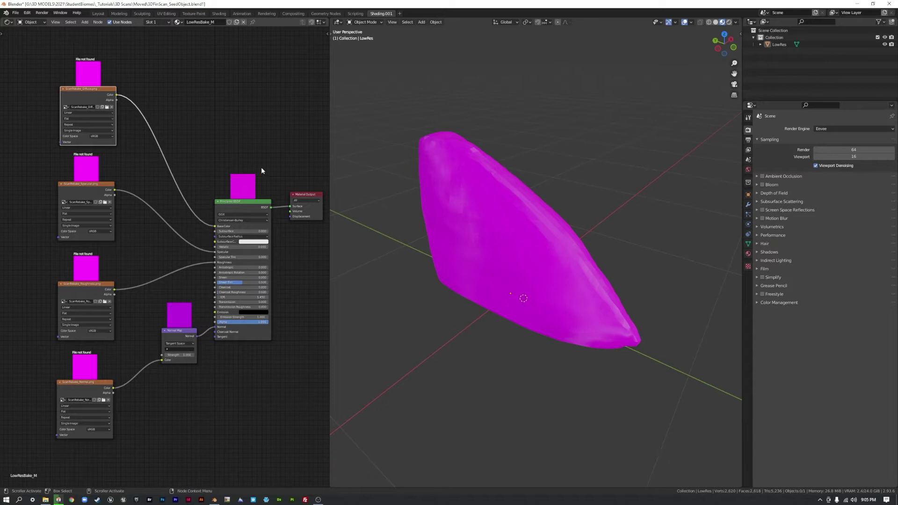
Switch the 3D view to an Image Editor and select ScanRebake_Diffuse.png
click(337, 22)
click(336, 22)
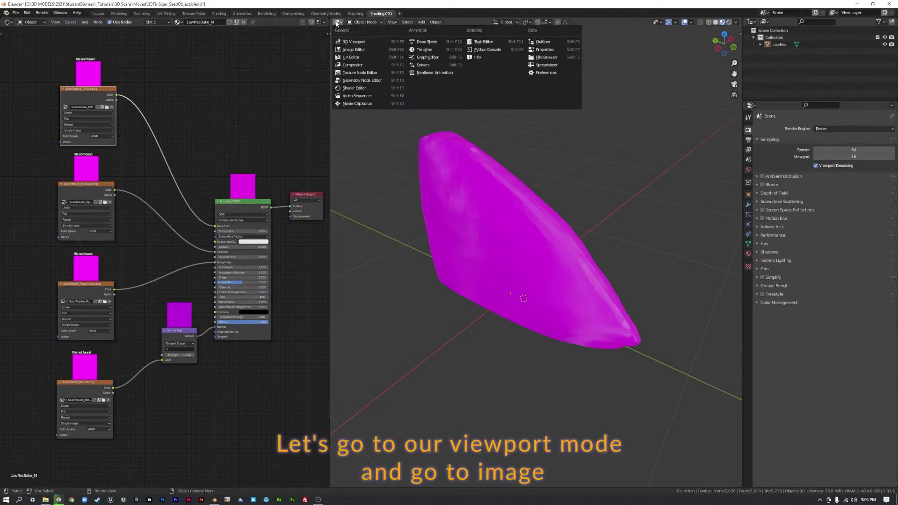
click(353, 50)
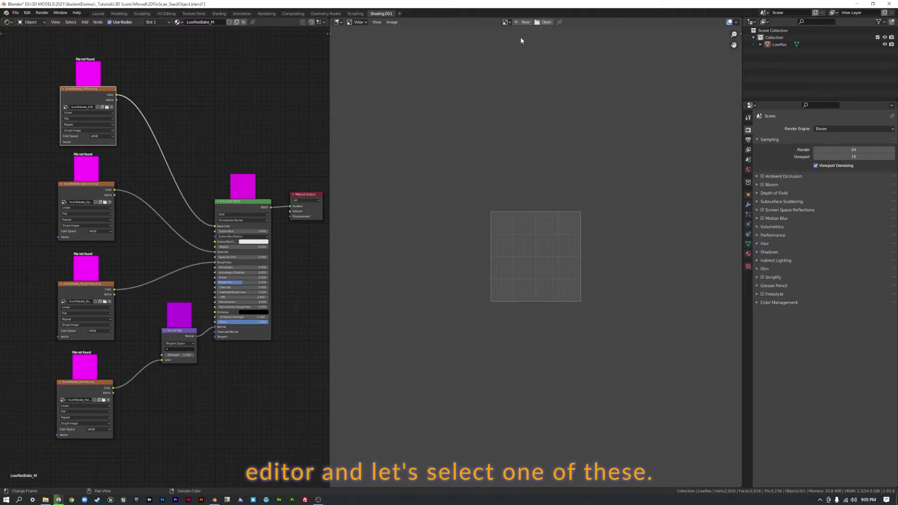
click(506, 22)
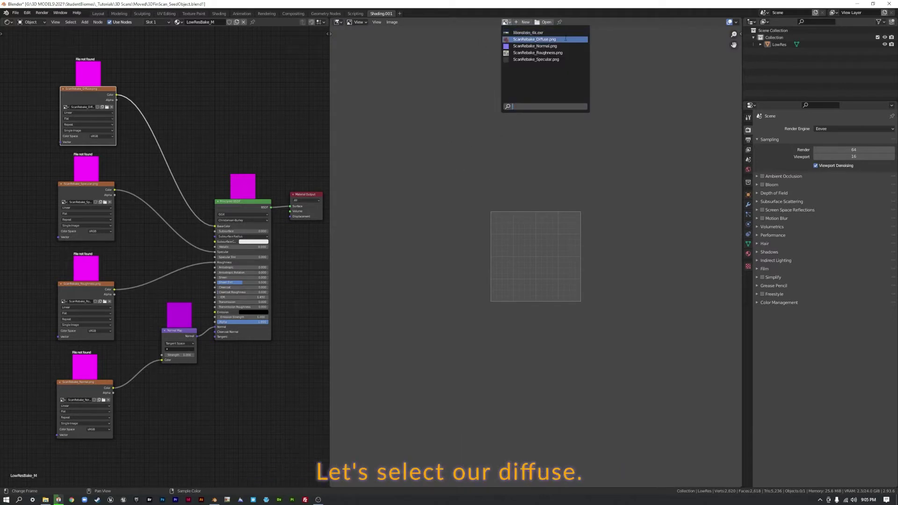
click(533, 39)
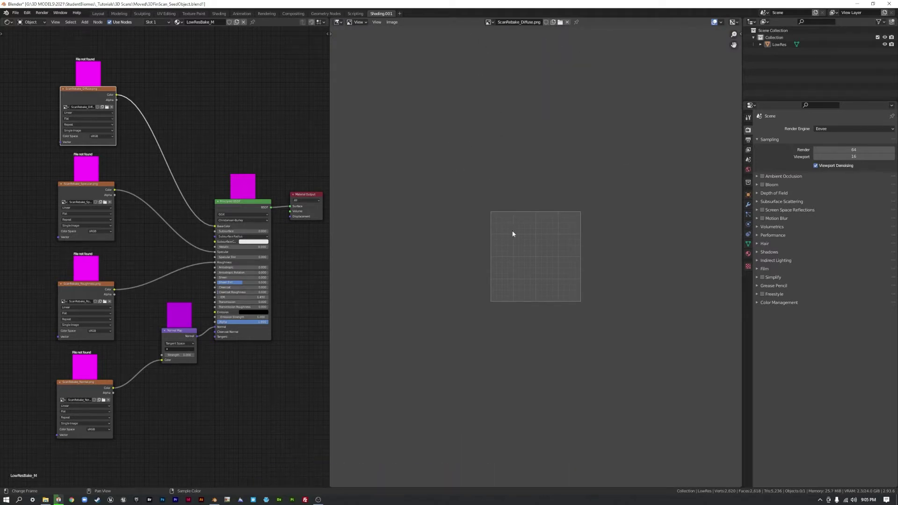
scroll(513, 234, up, 5)
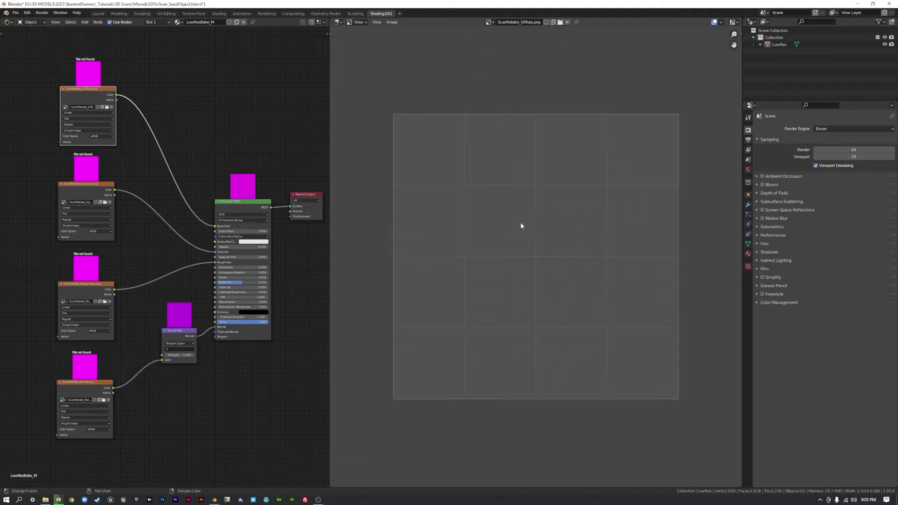
Use Image > Replace and pick ScanRebake_Diffuse.png from 3D Scans > Model > ScanRebake
click(391, 22)
click(412, 54)
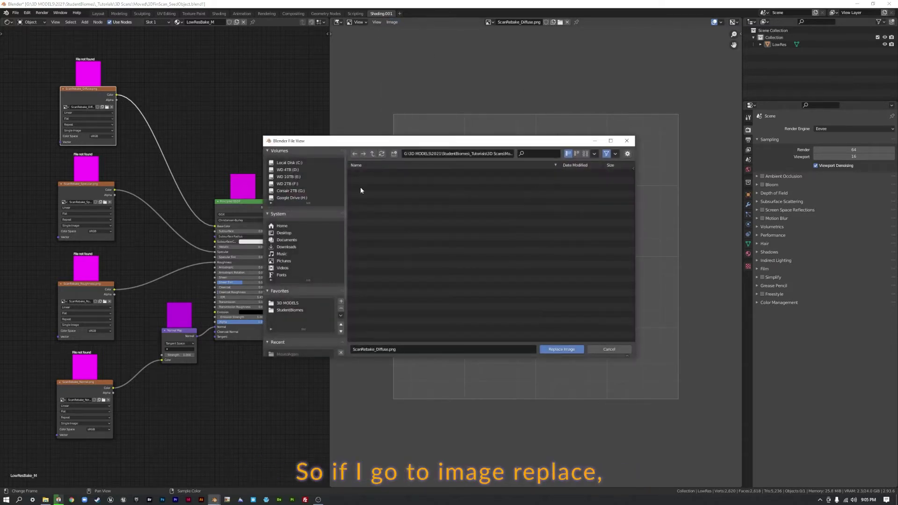
click(372, 154)
double_click(372, 179)
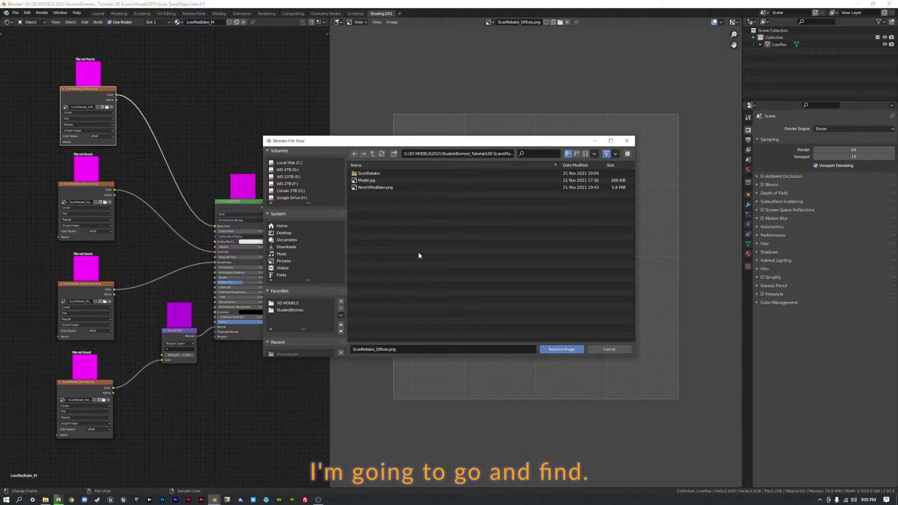
double_click(382, 173)
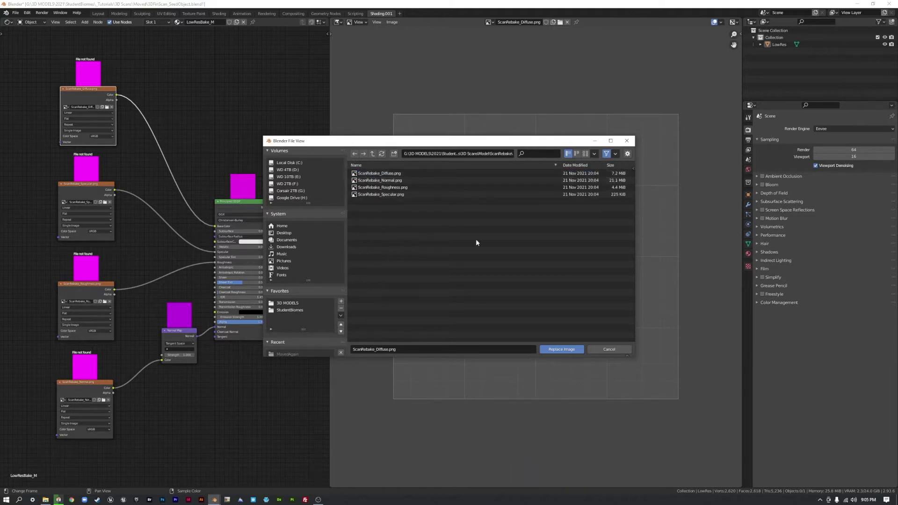
click(397, 173)
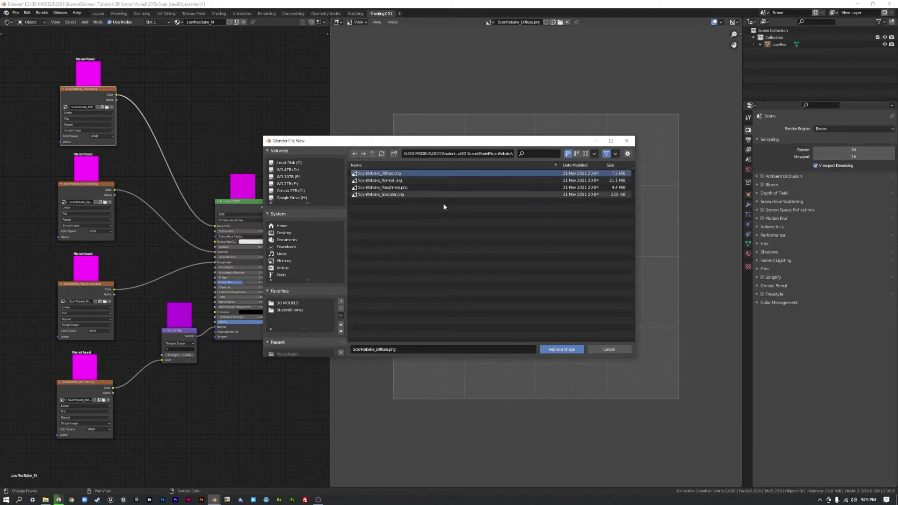
Load the replacement diffuse image, then switch to a 3D Viewport and orbit the textured seed
click(561, 350)
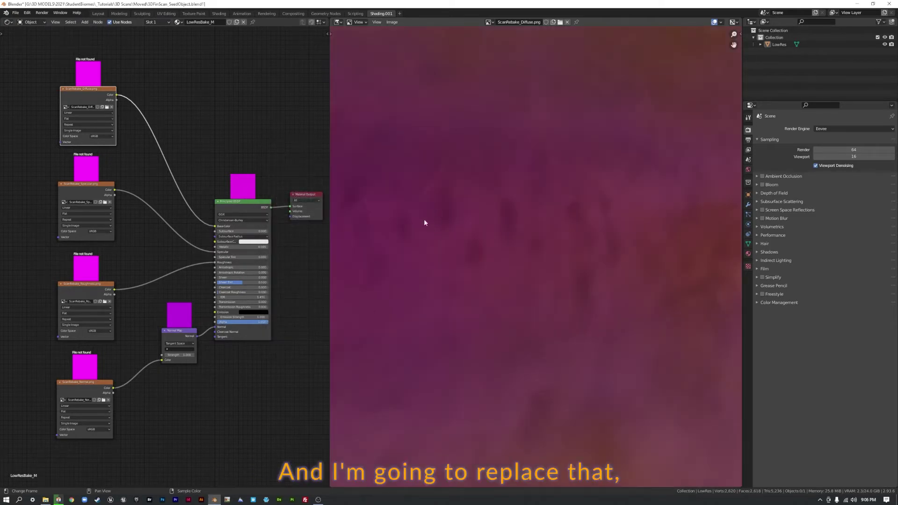
scroll(458, 251, down, 10)
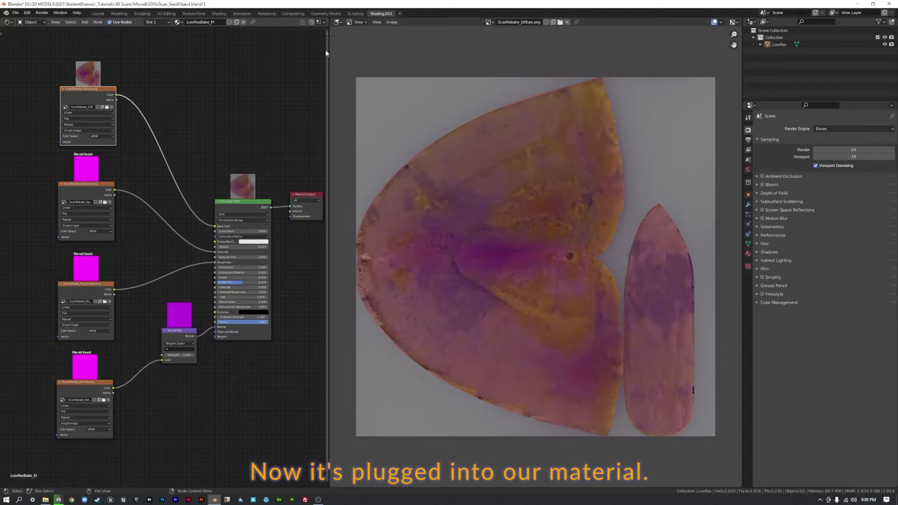
click(337, 22)
click(367, 43)
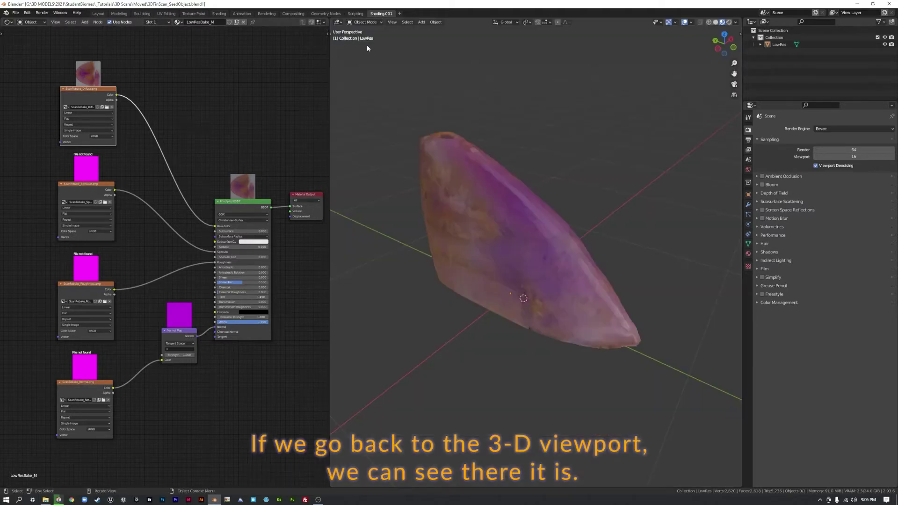
middle_drag(534, 182, 552, 176)
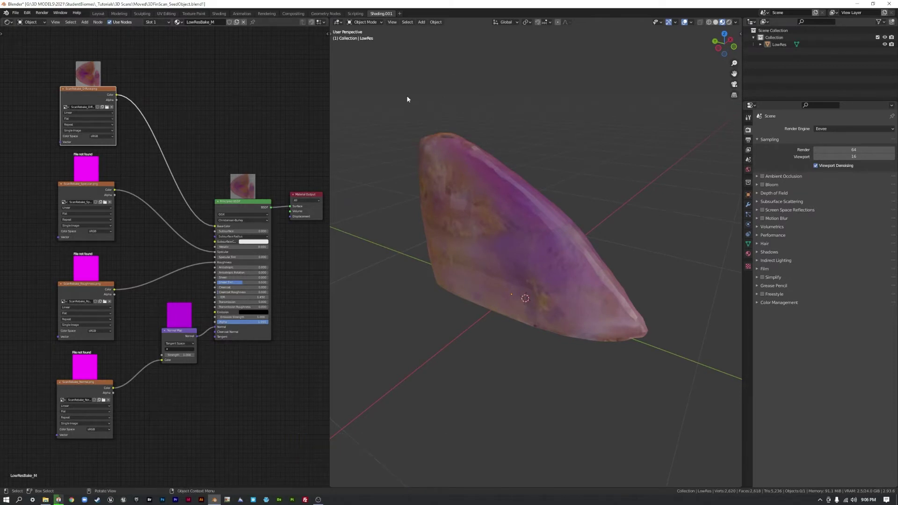
Return to the Image Editor showing ScanRebake_Normal.png, then select the Specular image node
click(338, 22)
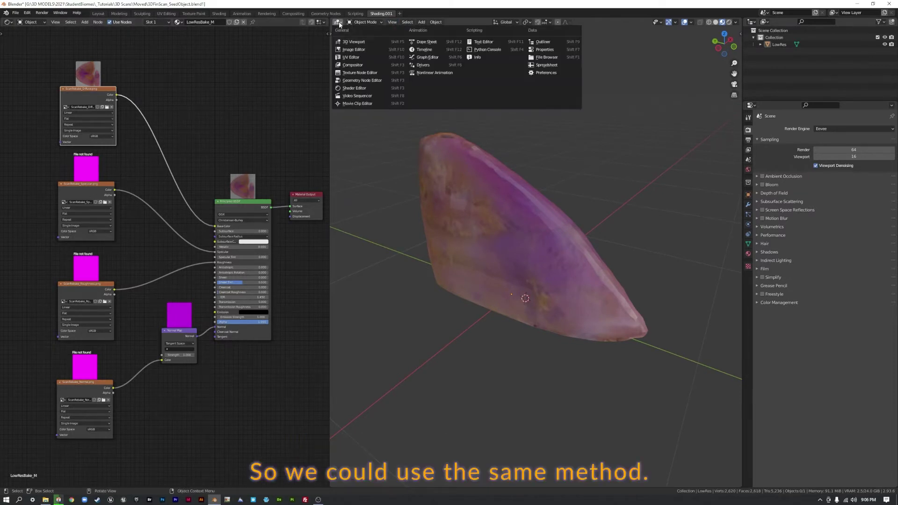
click(356, 51)
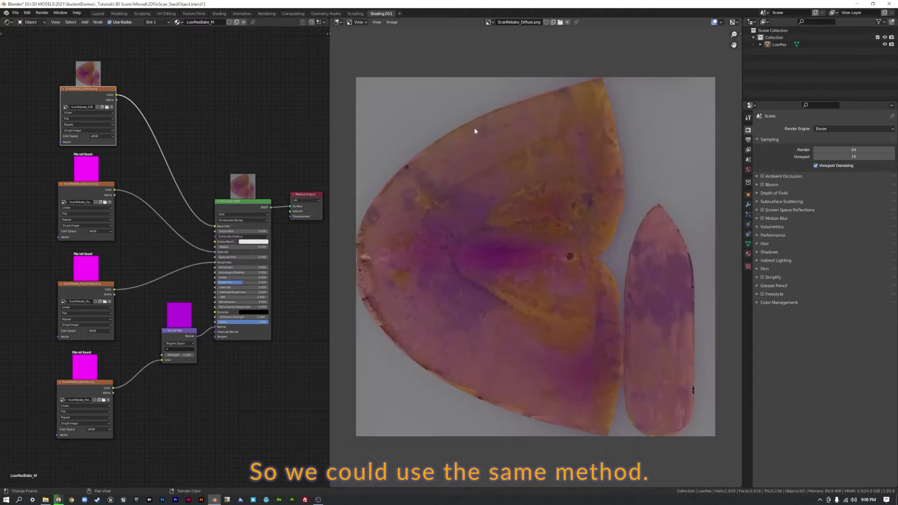
click(489, 22)
click(495, 46)
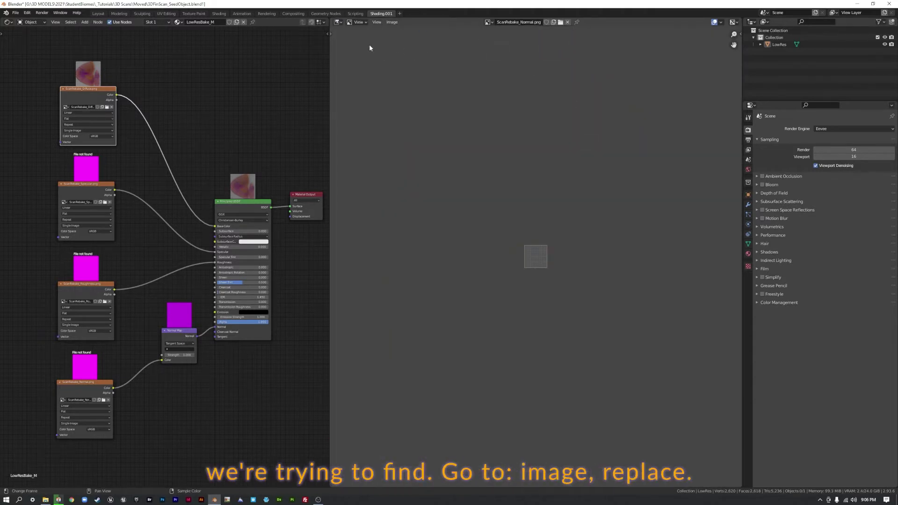
click(391, 22)
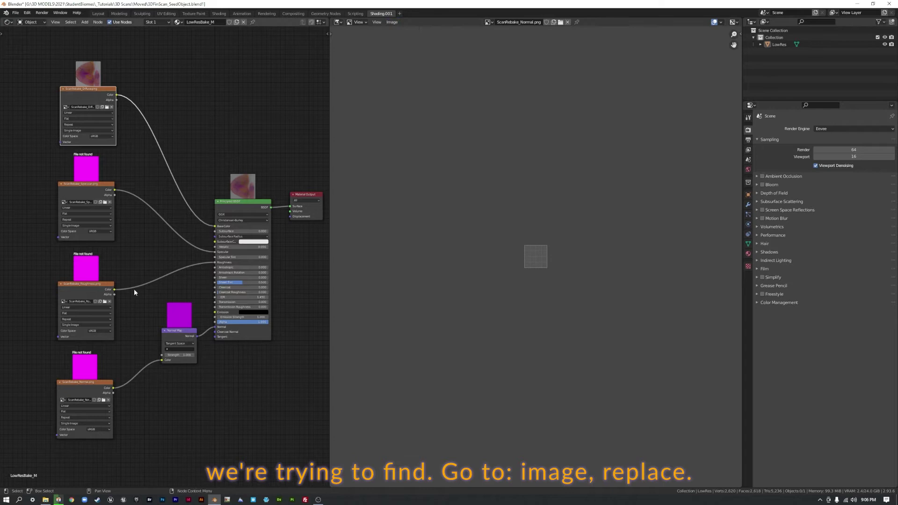
click(70, 186)
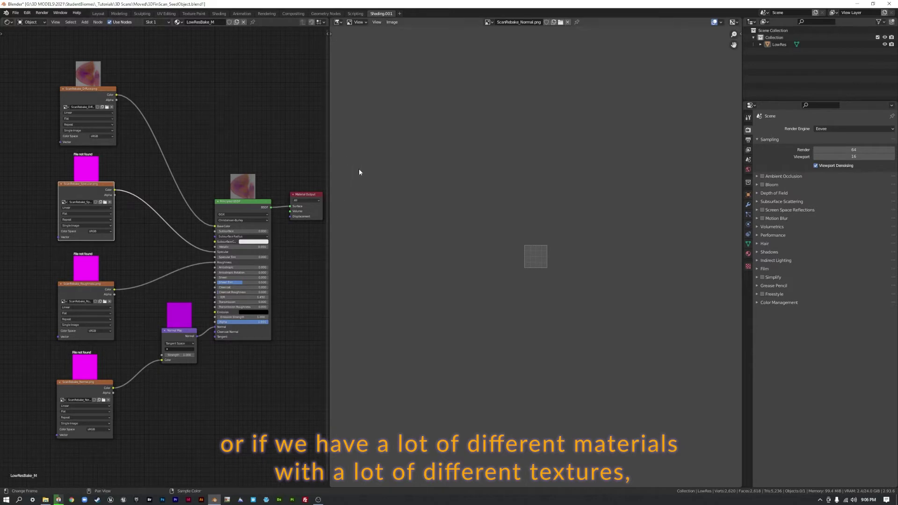
Run File > External Data > Find Missing Files on the Model > ScanRebake folder
click(17, 15)
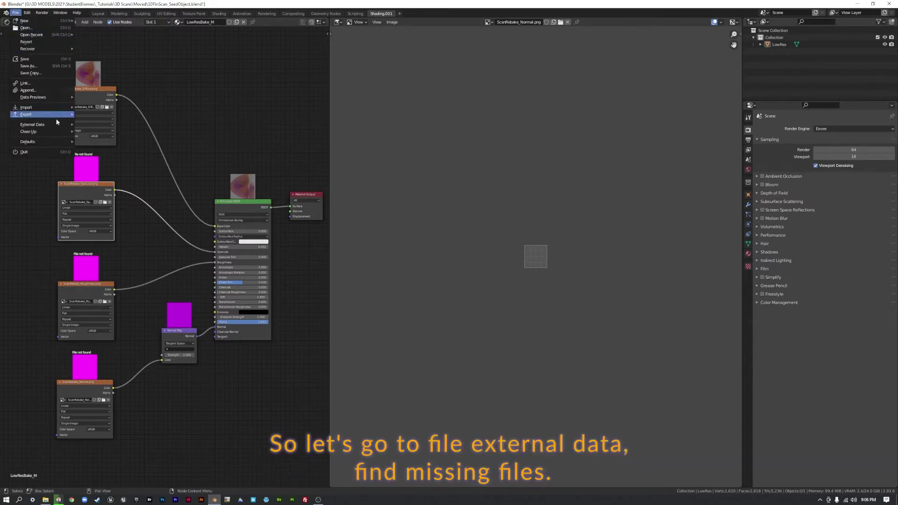
mouse_move(54, 124)
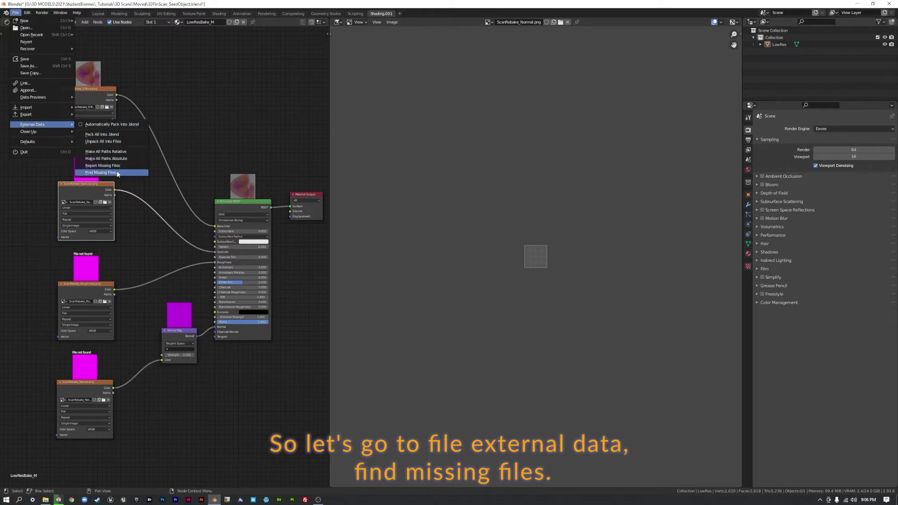
click(122, 173)
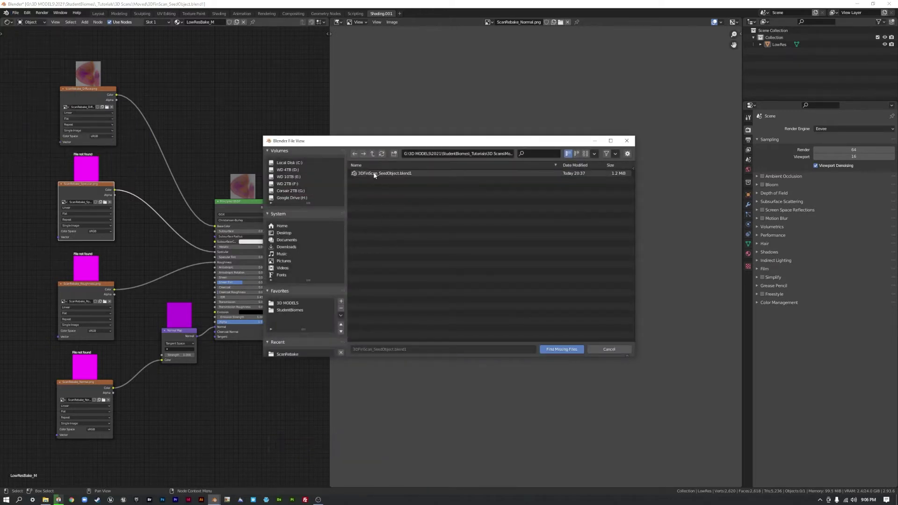
click(372, 154)
click(363, 173)
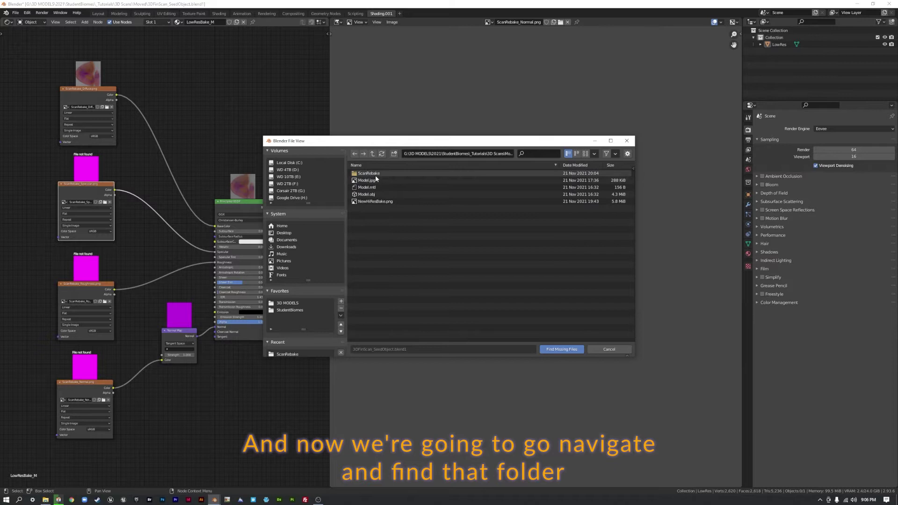
click(374, 180)
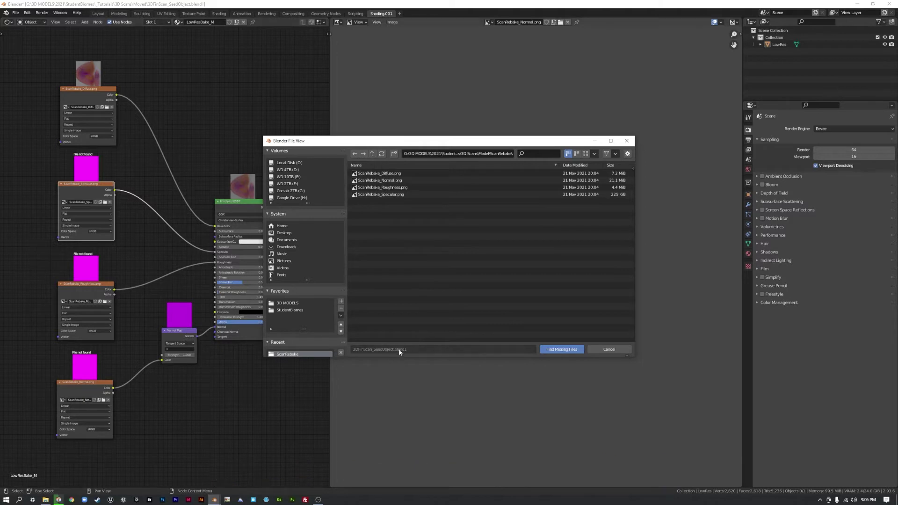
click(561, 349)
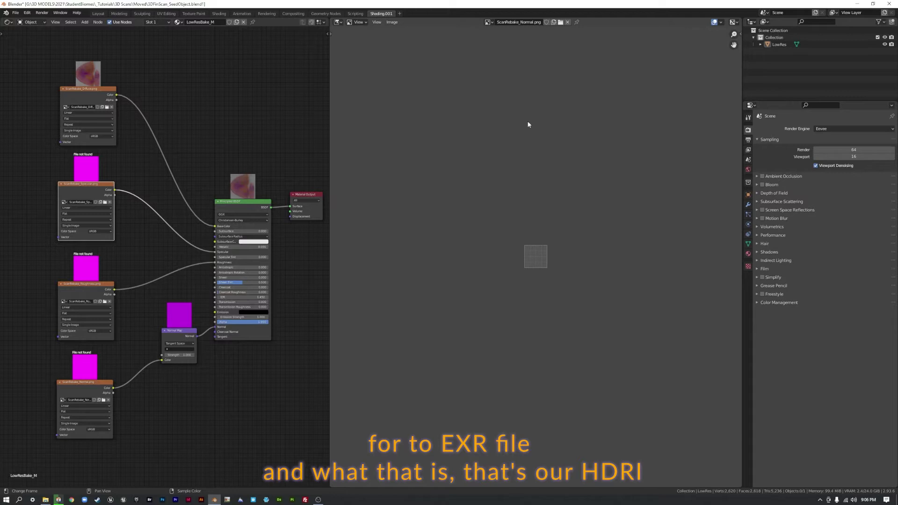
Check the World HDRI, refresh the node previews, and view ScanRebake_Roughness.png in the Image Editor
click(748, 169)
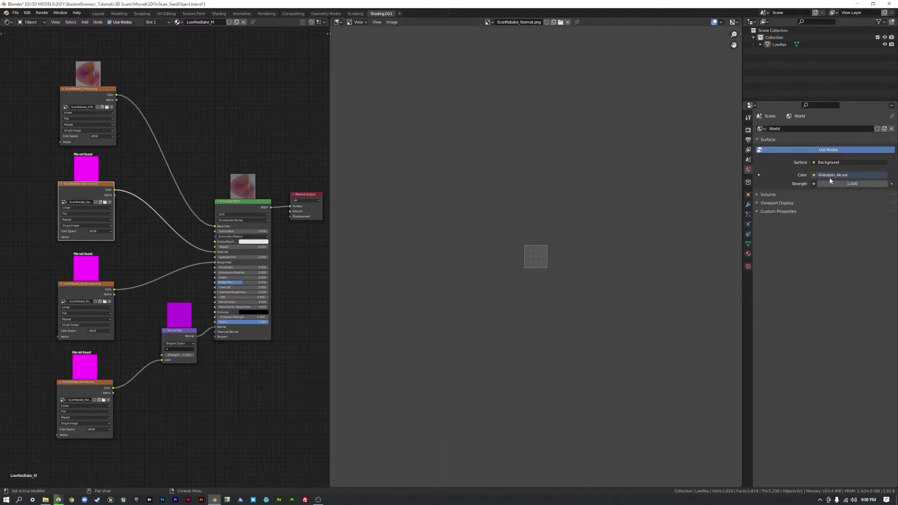
click(747, 129)
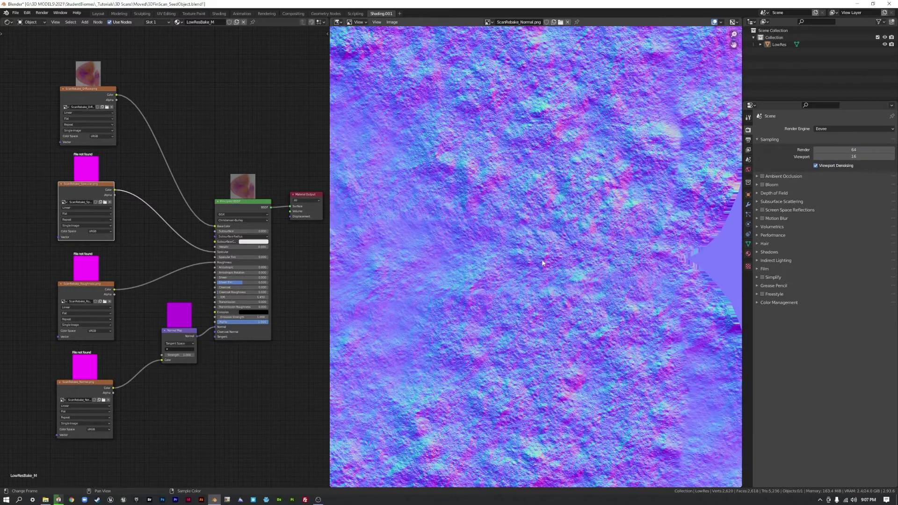
scroll(544, 257, down, 3)
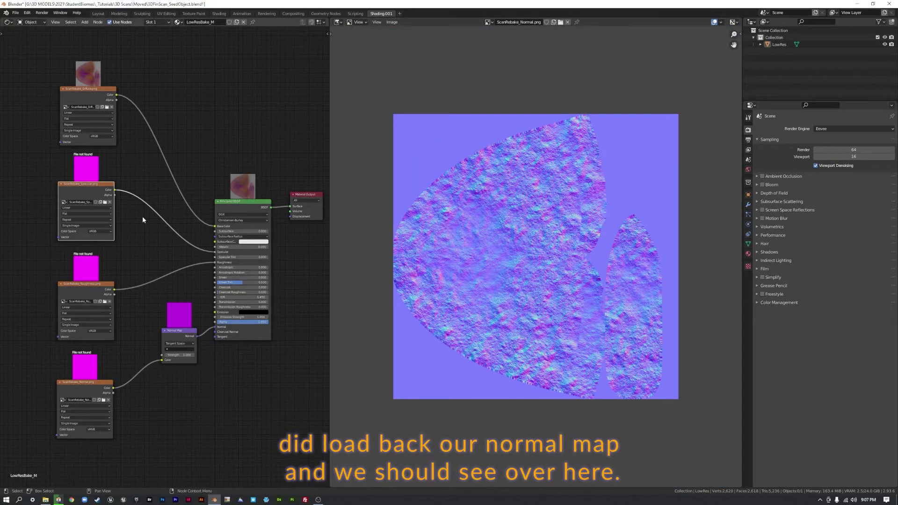
click(133, 178)
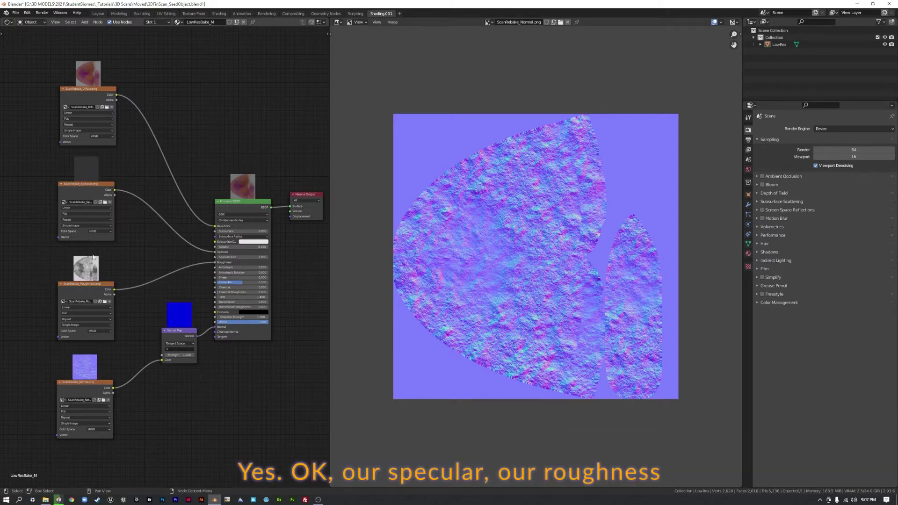
click(487, 22)
click(519, 52)
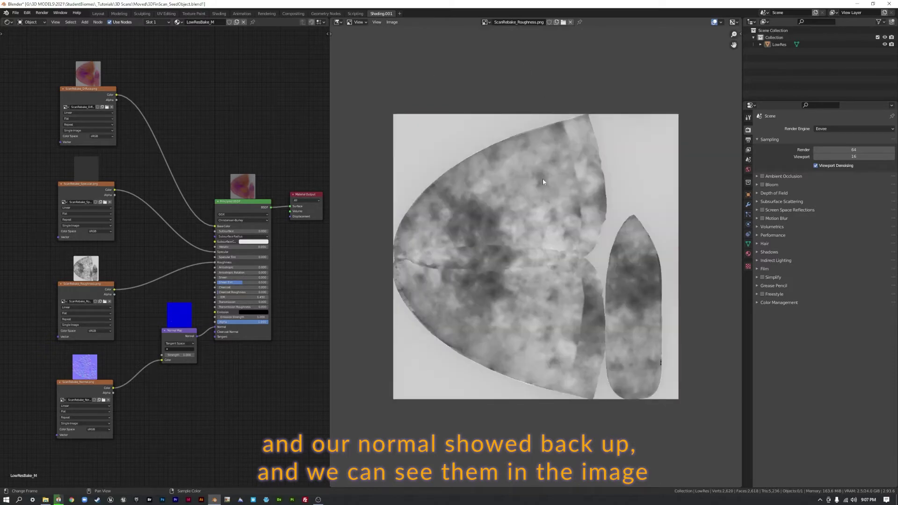
Return to the 3D Viewport, orbit the seed end-on, and save the blend file
click(338, 22)
click(353, 41)
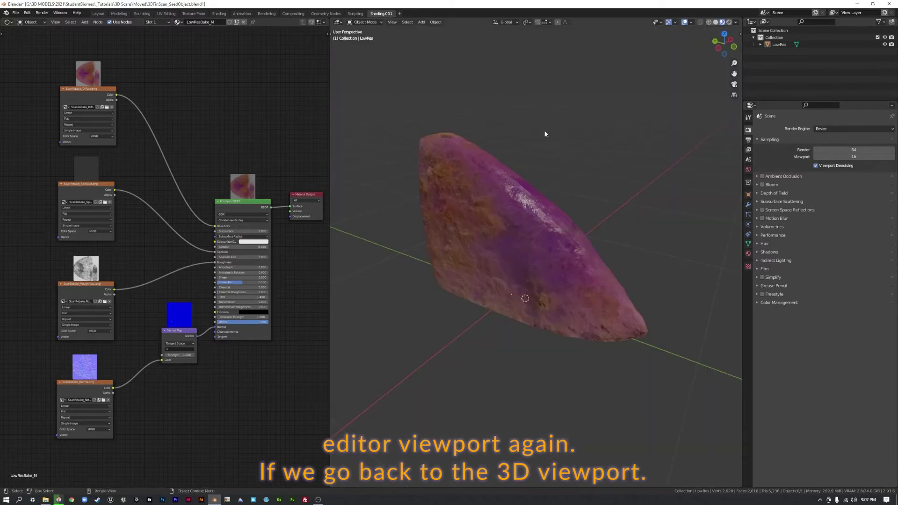
middle_drag(573, 104, 551, 160)
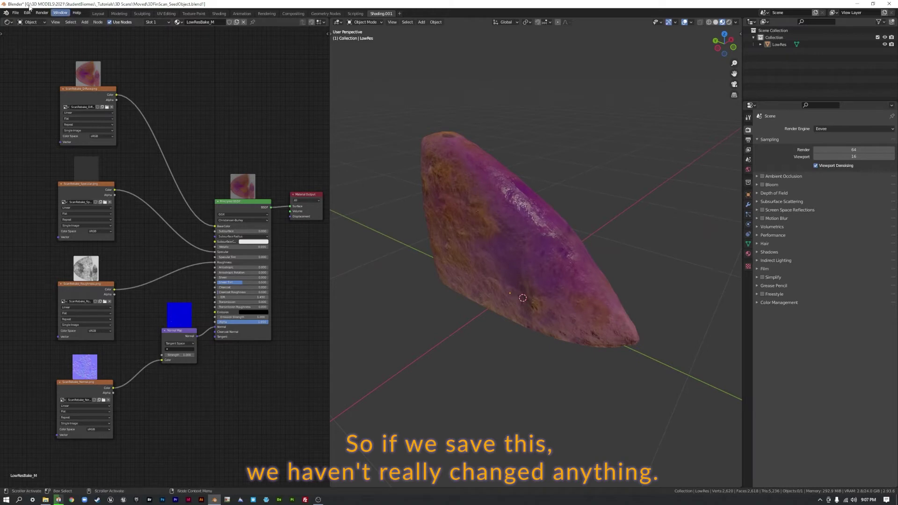
click(16, 13)
click(33, 59)
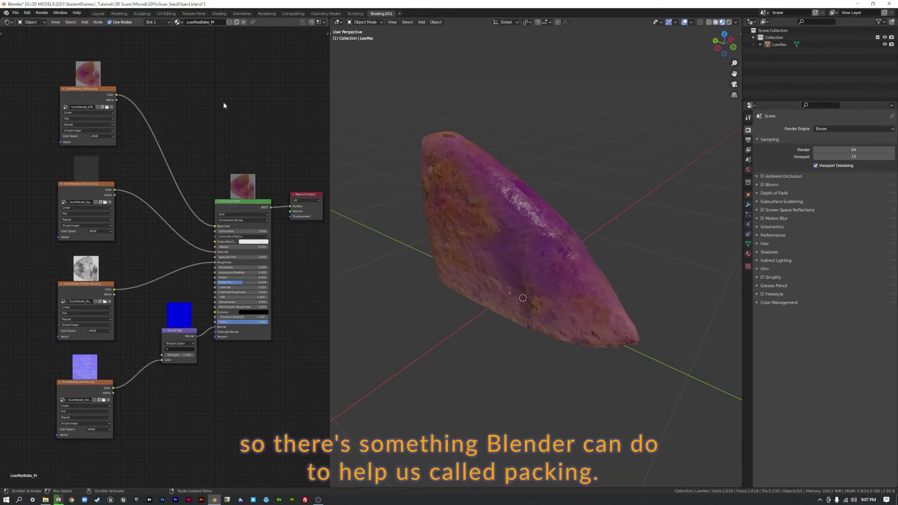
Pack all external textures into the .blend file
click(16, 12)
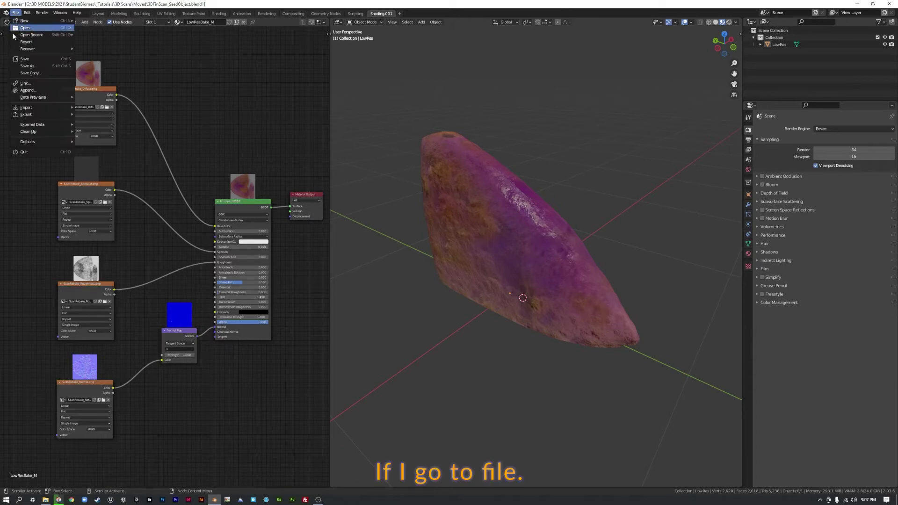
mouse_move(26, 117)
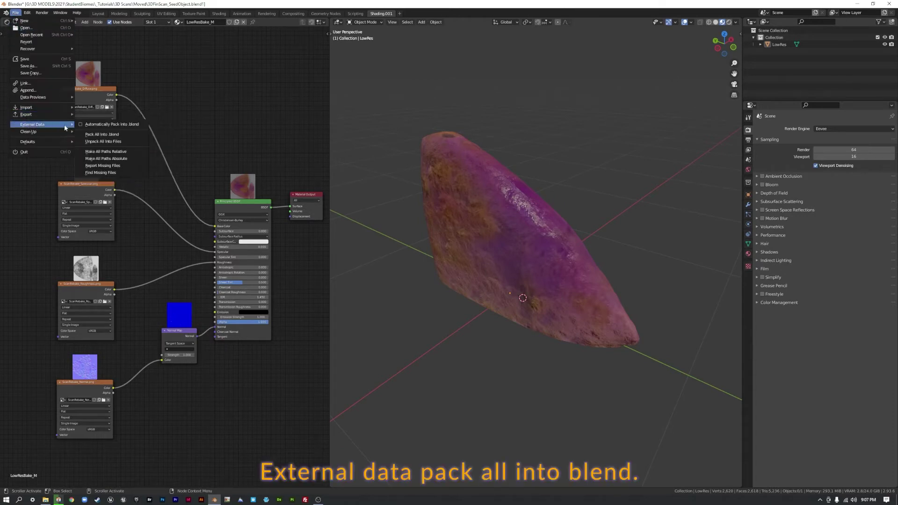
click(131, 134)
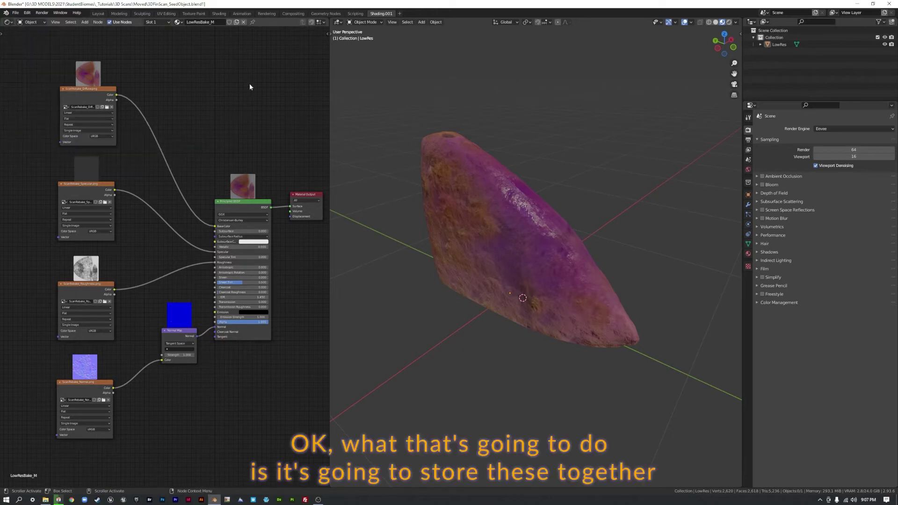
Check in File Explorer that 3DFinScan_SeedObject in the Moved folder is only 1.24 MB
click(46, 499)
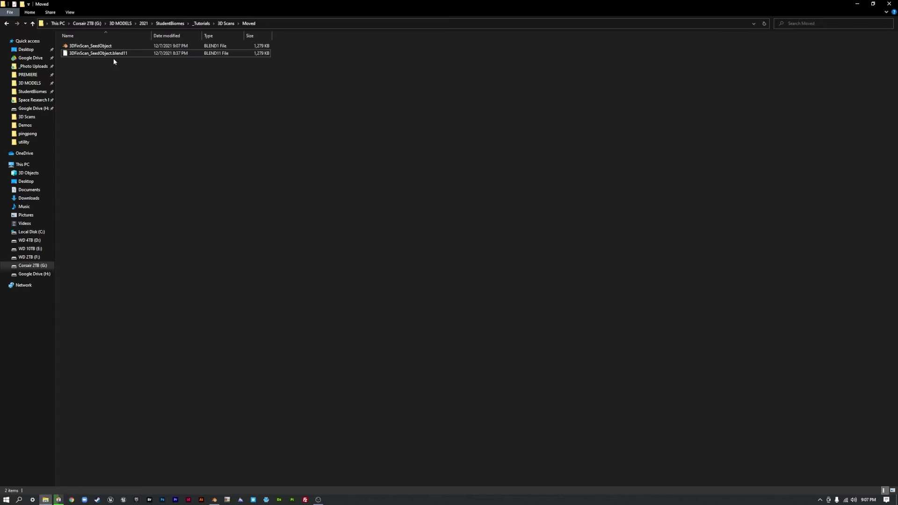
click(208, 45)
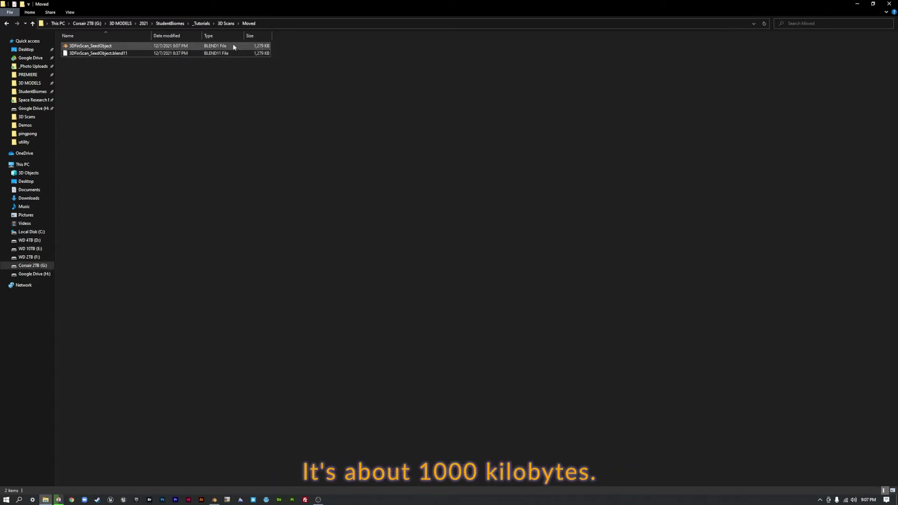
click(99, 47)
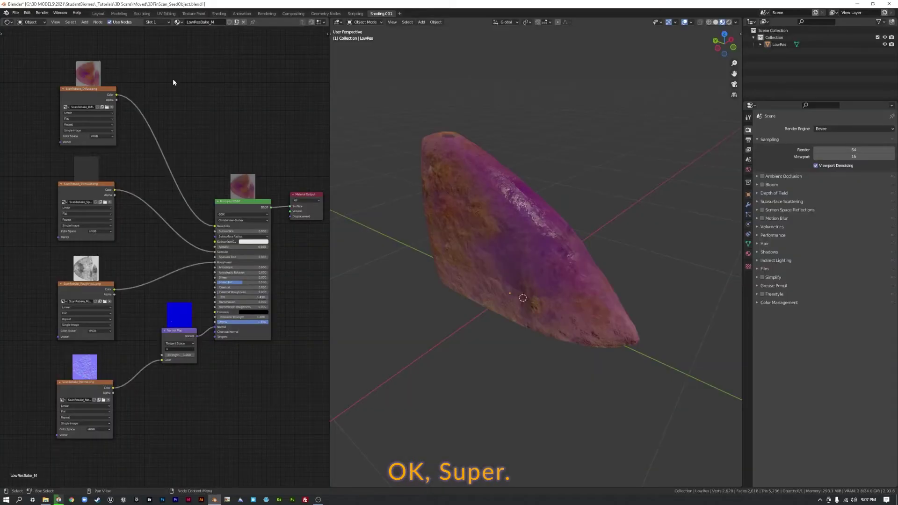
Pack all external texture files into 3DFinScan_SeedObject.blend and save it
click(15, 13)
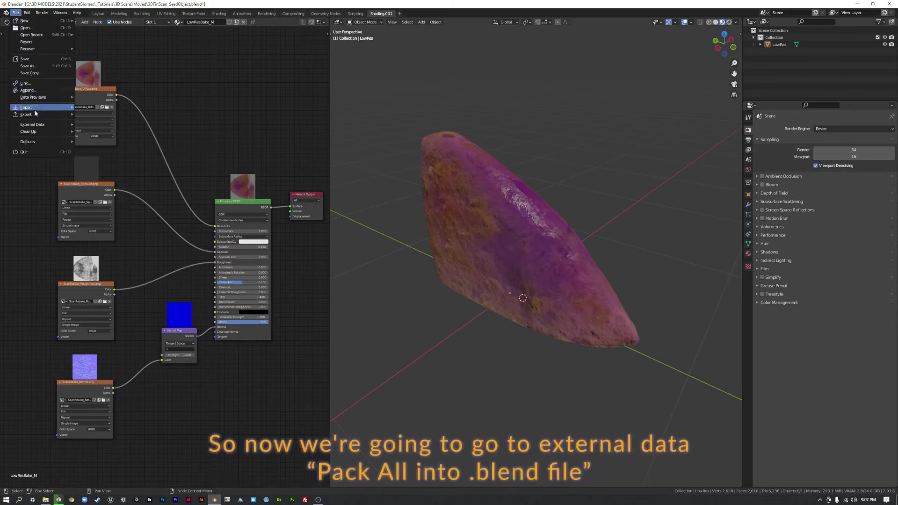
mouse_move(40, 125)
click(102, 134)
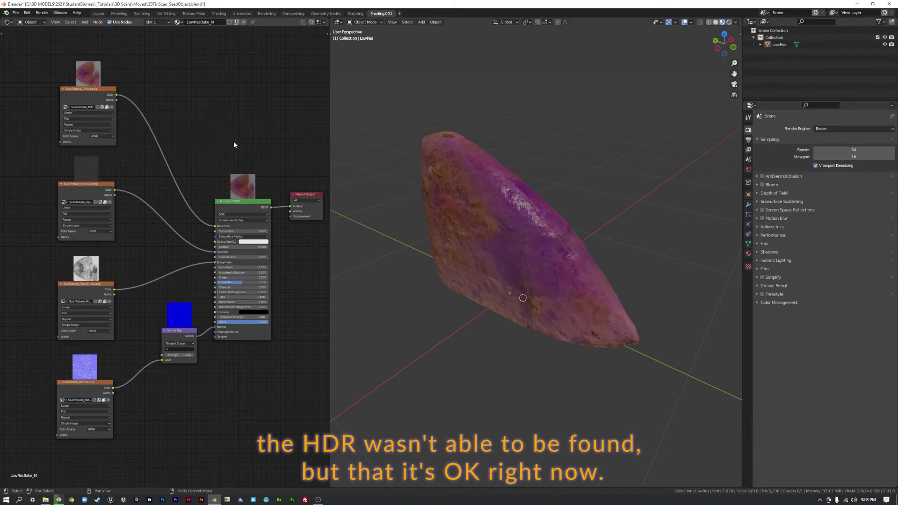
click(15, 13)
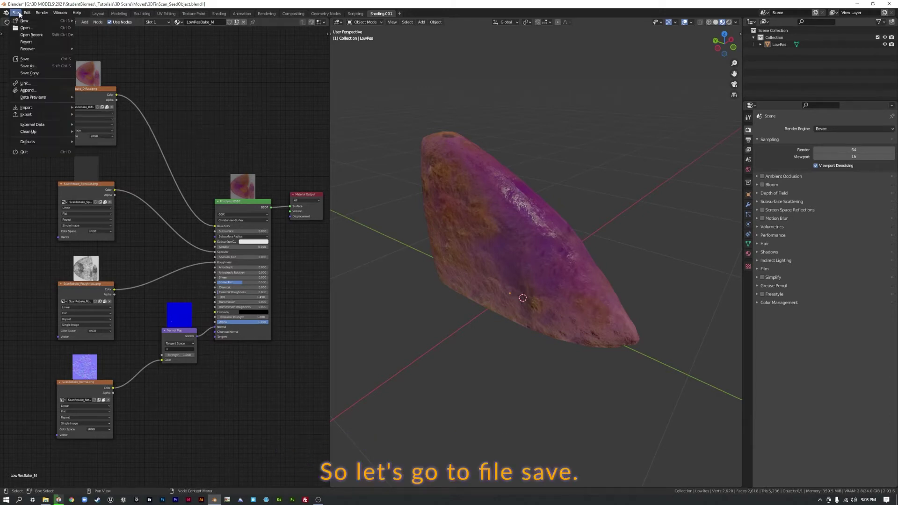
click(36, 59)
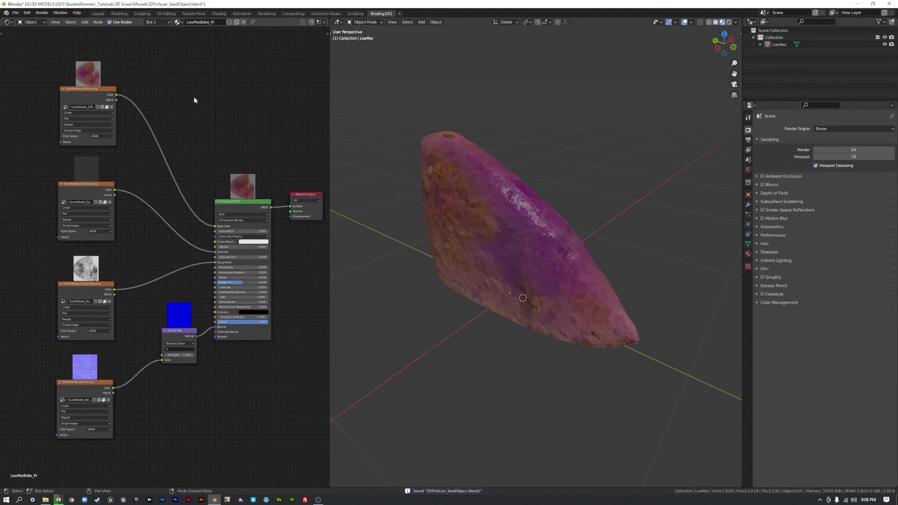
Confirm in File Explorer that 3DFinScan_SeedObject has grown to about 34 MB
key(alt+Tab)
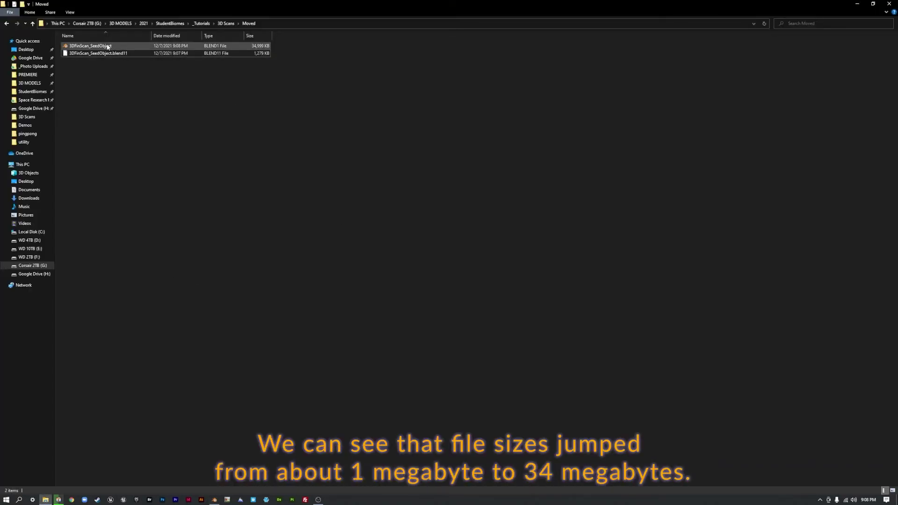
mouse_move(107, 46)
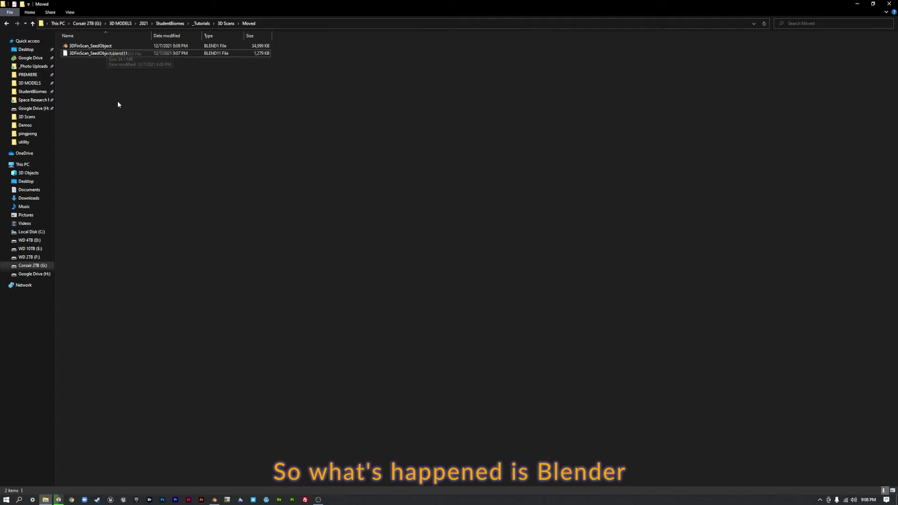
key(alt+Tab)
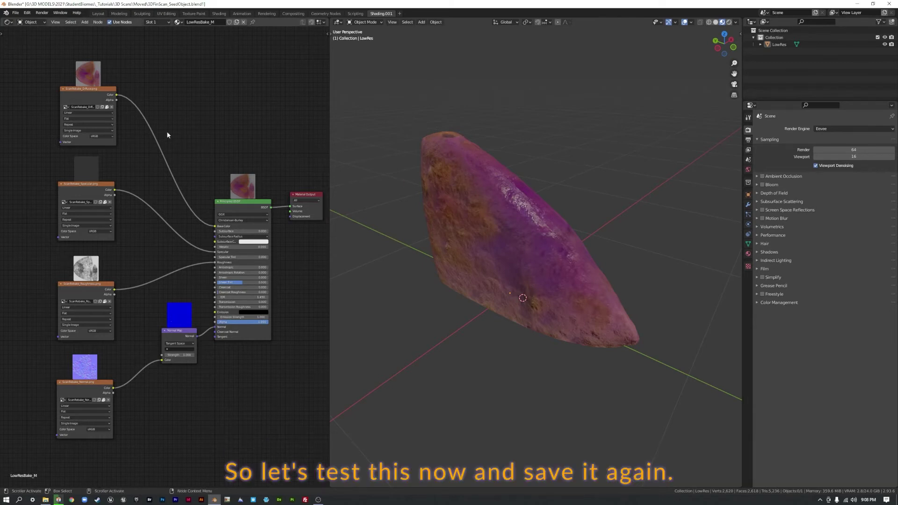
Close Blender, saving changes, and select 3DFinScan_SeedObject in File Explorer
click(893, 4)
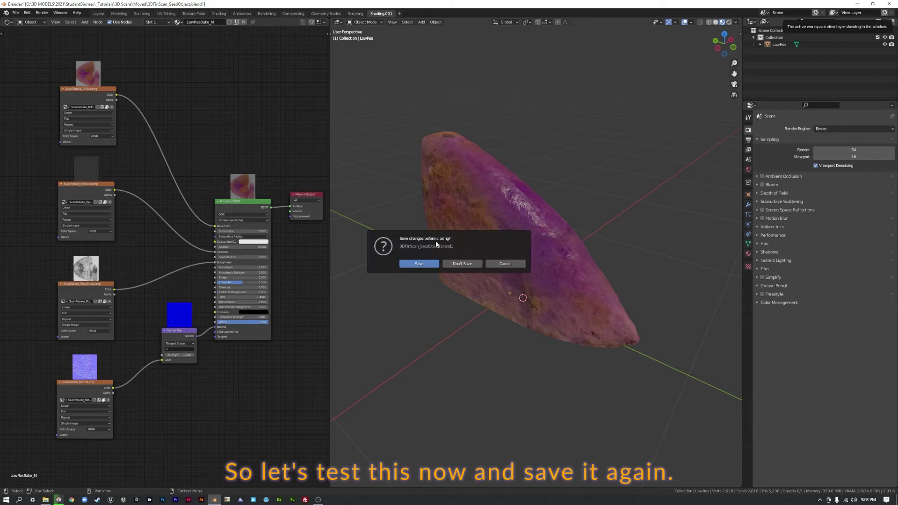
click(404, 262)
click(91, 46)
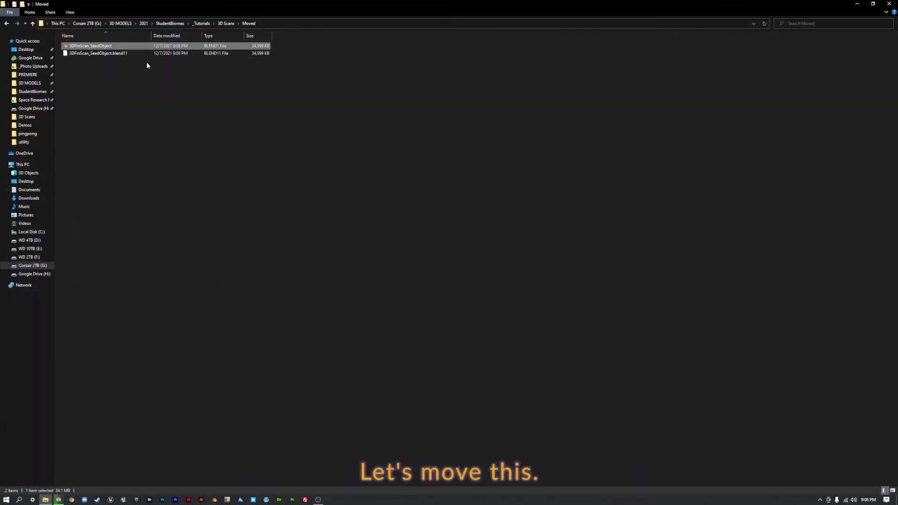
Copy 3DFinScan_SeedObject and create a new MovedYetAgain folder inside 3D Scans
right_click(98, 46)
click(55, 118)
click(32, 23)
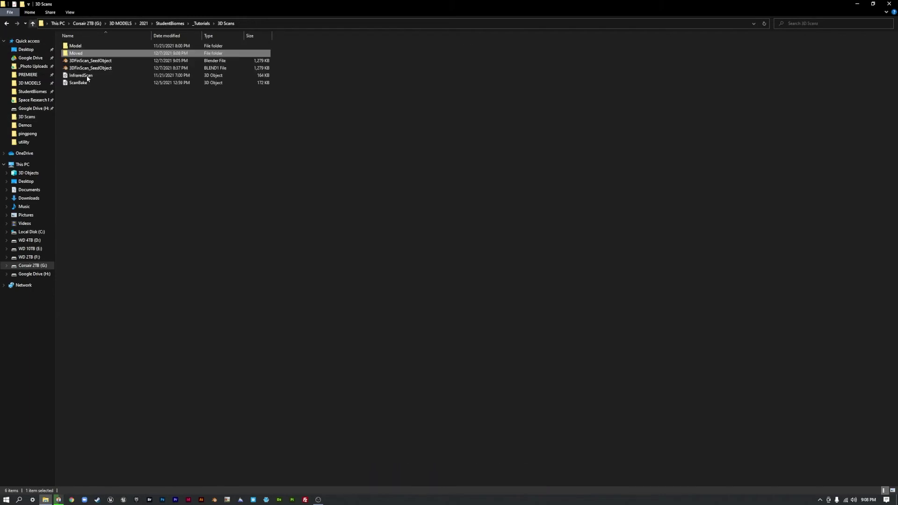
right_click(98, 133)
mouse_move(70, 224)
click(117, 225)
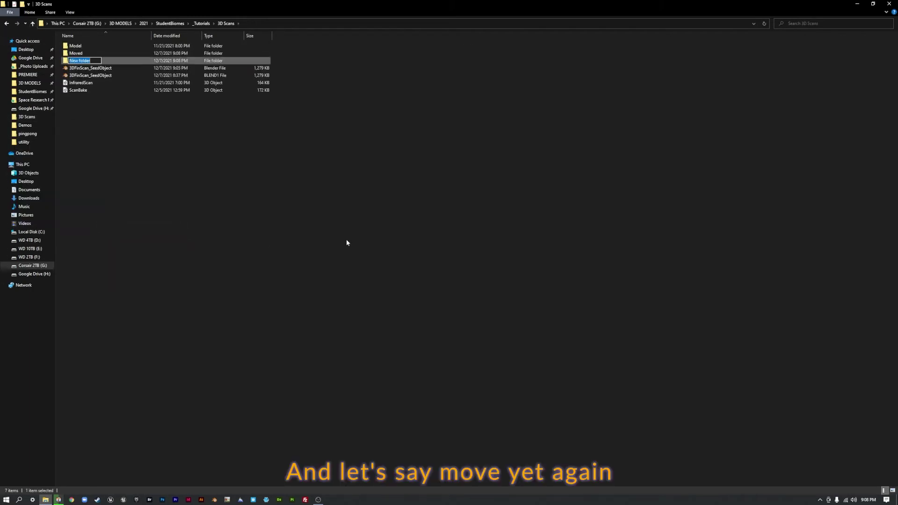
text(MovedYetAgain)
key(Return)
key(Return)
Paste the file into MovedYetAgain and open the copy in Blender
right_click(203, 181)
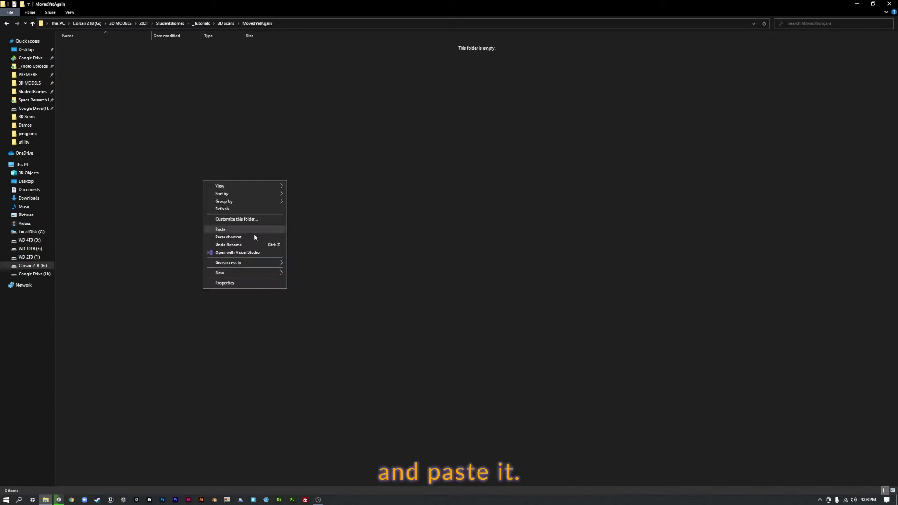
click(241, 230)
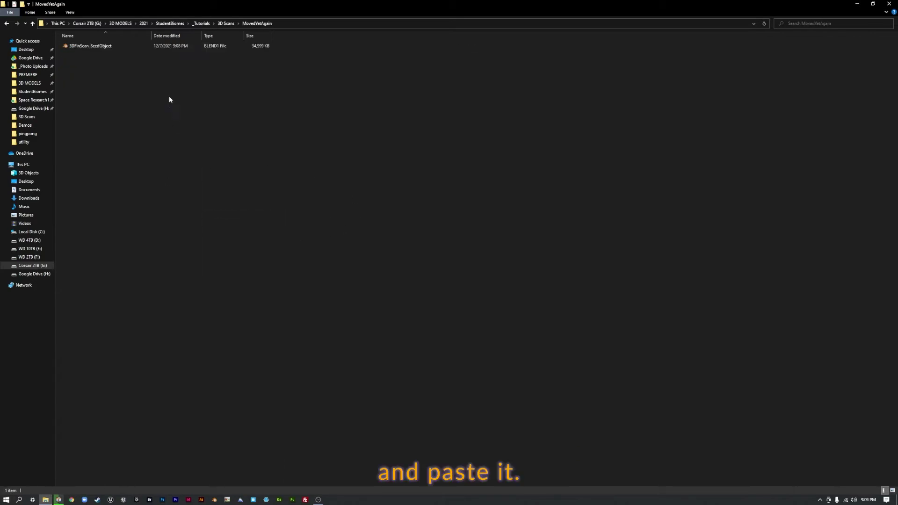
double_click(90, 46)
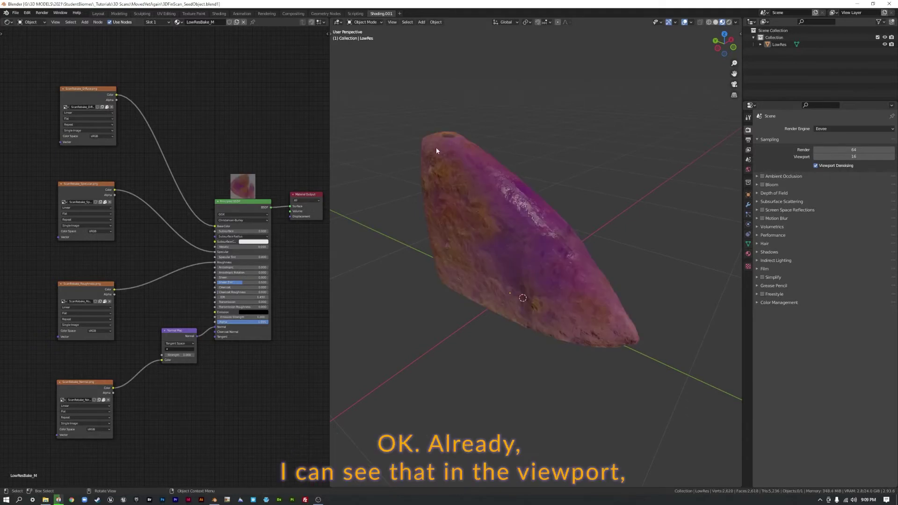
Select the rock and frame the ScanRebake_Diffuse.png Image Texture node in the Shader Editor
click(496, 183)
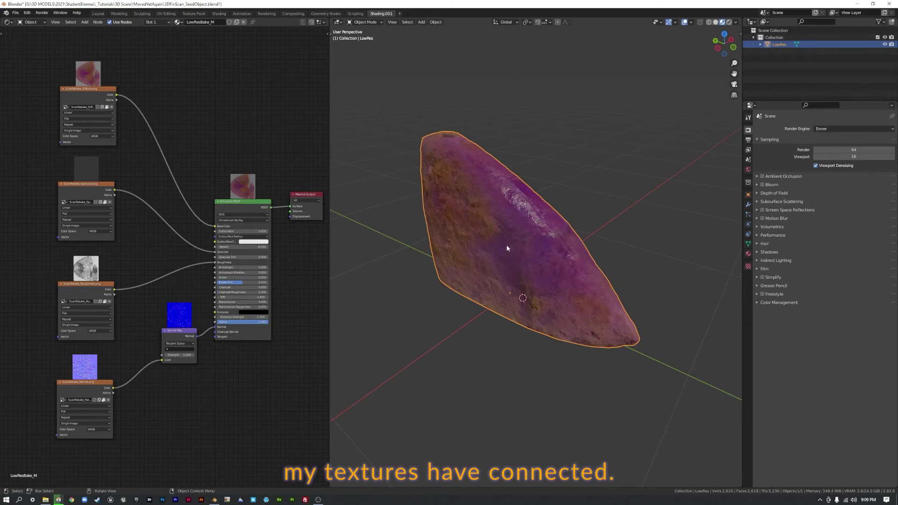
scroll(65, 89, up, 2)
middle_drag(74, 88, 159, 187)
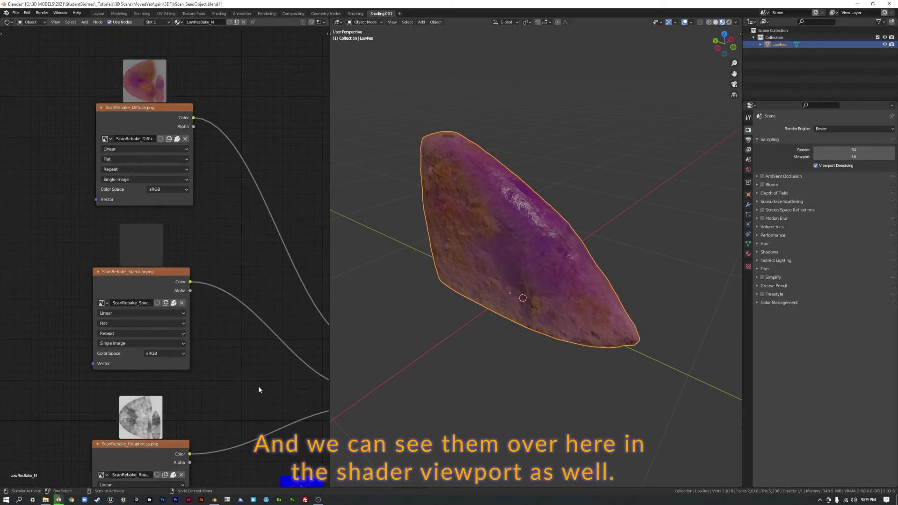
middle_drag(259, 389, 198, 256)
scroll(214, 270, down, 2)
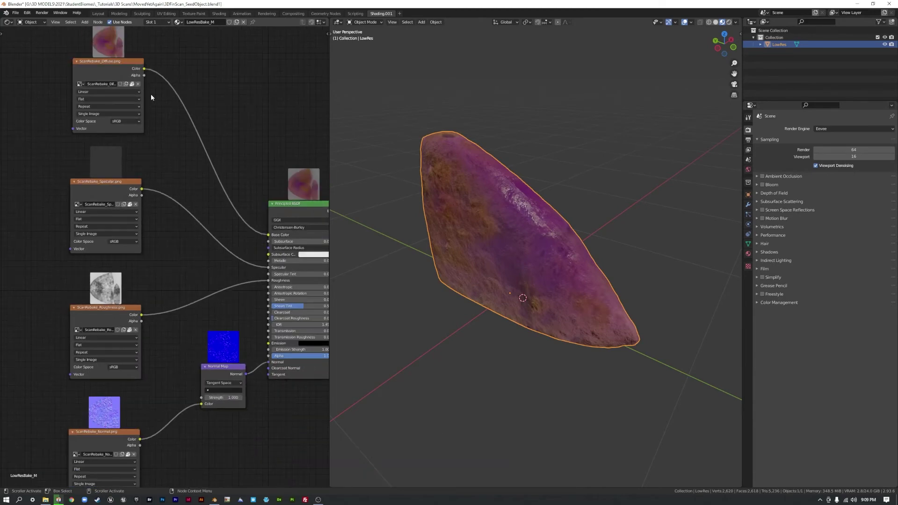
middle_drag(151, 97, 153, 140)
scroll(200, 137, up, 5)
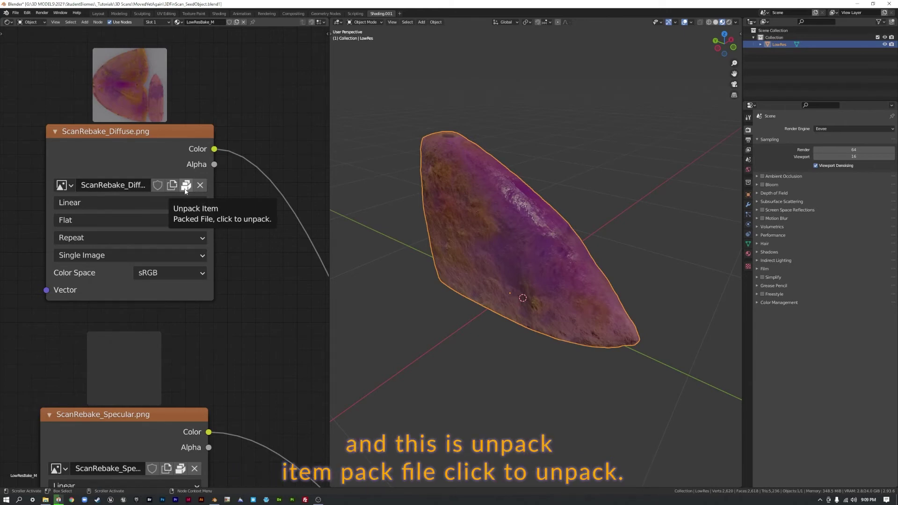
Unpack ScanRebake_Diffuse.png, writing it to the current directory, and zoom out to the full node tree
click(185, 186)
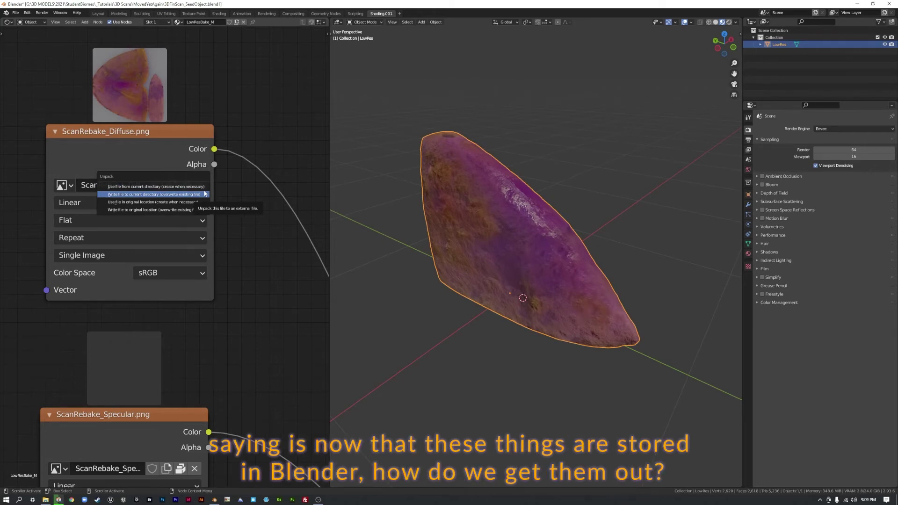
click(204, 194)
scroll(252, 218, down, 4)
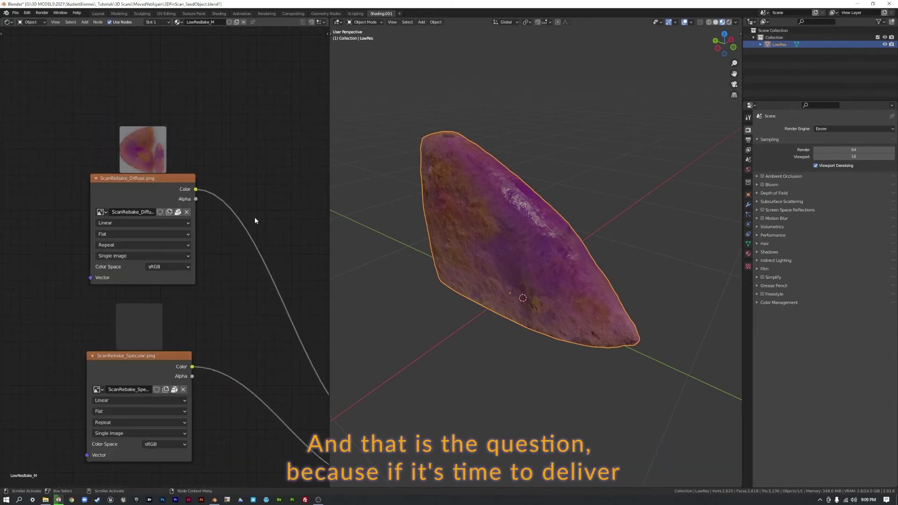
middle_drag(270, 261, 197, 173)
scroll(249, 217, down, 3)
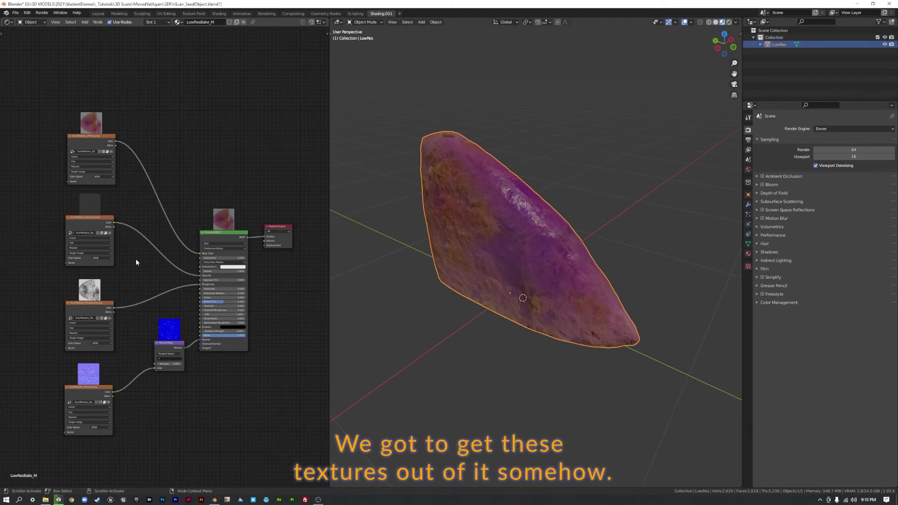
Unpack all packed resources, writing the images to a textures folder beside the blend file
click(15, 14)
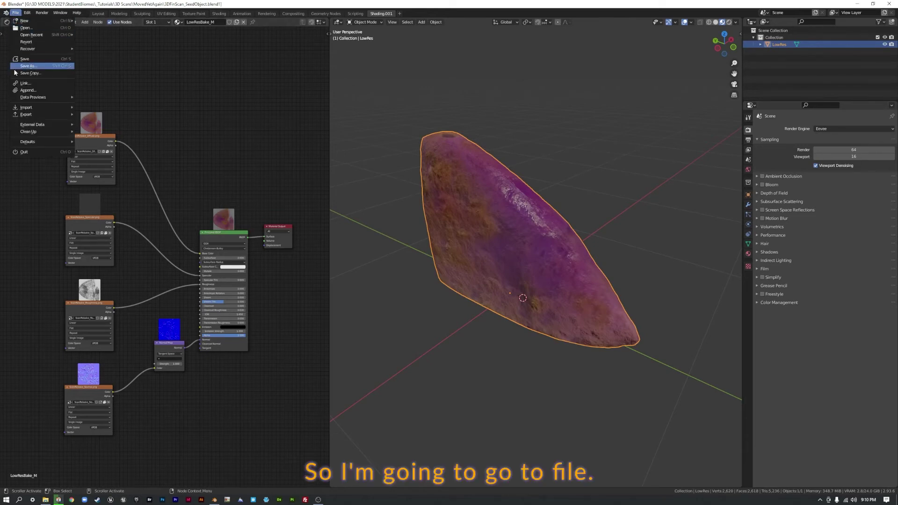
mouse_move(32, 127)
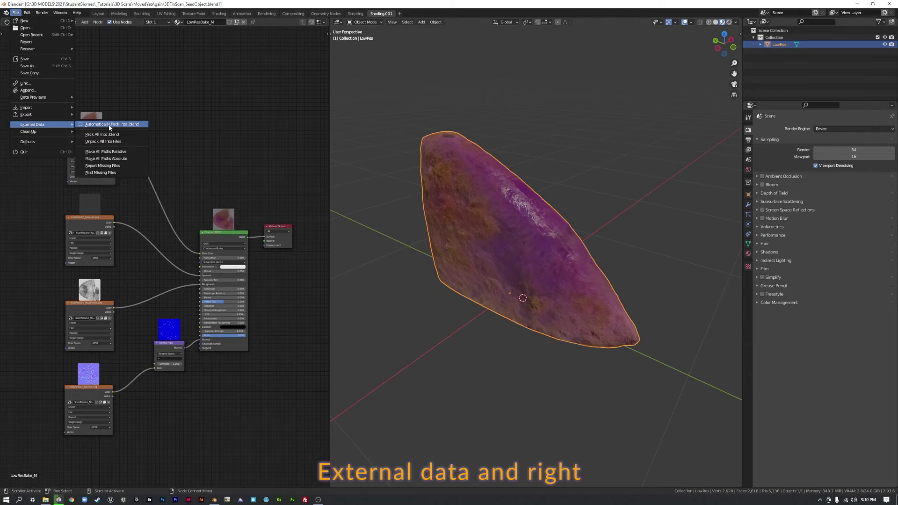
click(138, 142)
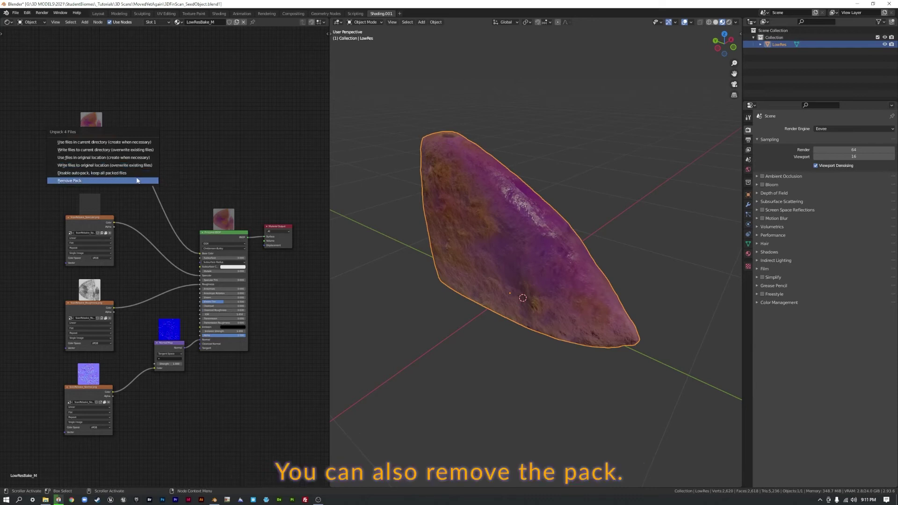
click(136, 151)
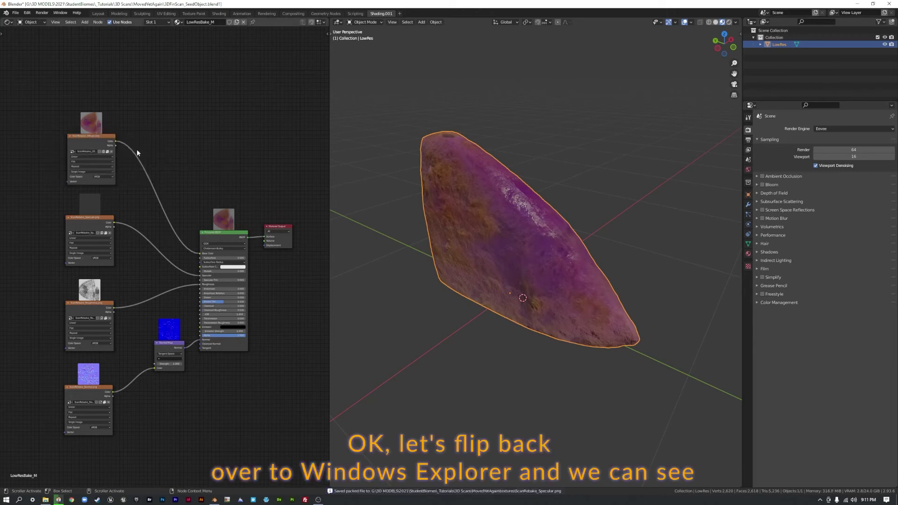
Verify the four ScanRebake textures in the textures folder, then return to MovedYetAgain
key(alt+Tab)
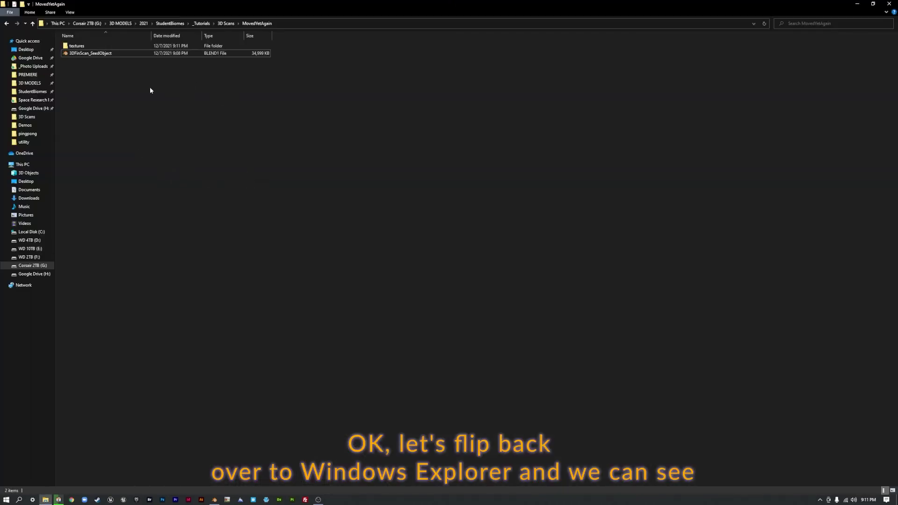
double_click(84, 47)
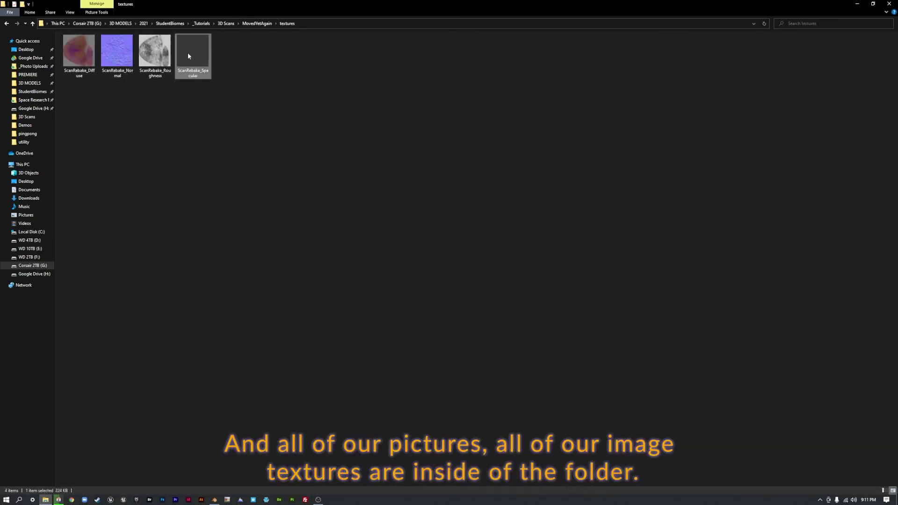
click(205, 94)
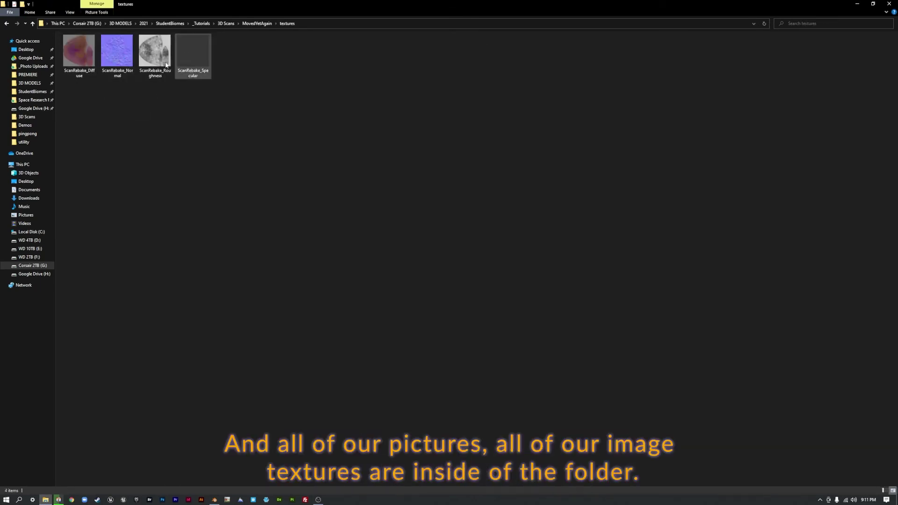
click(32, 24)
click(154, 136)
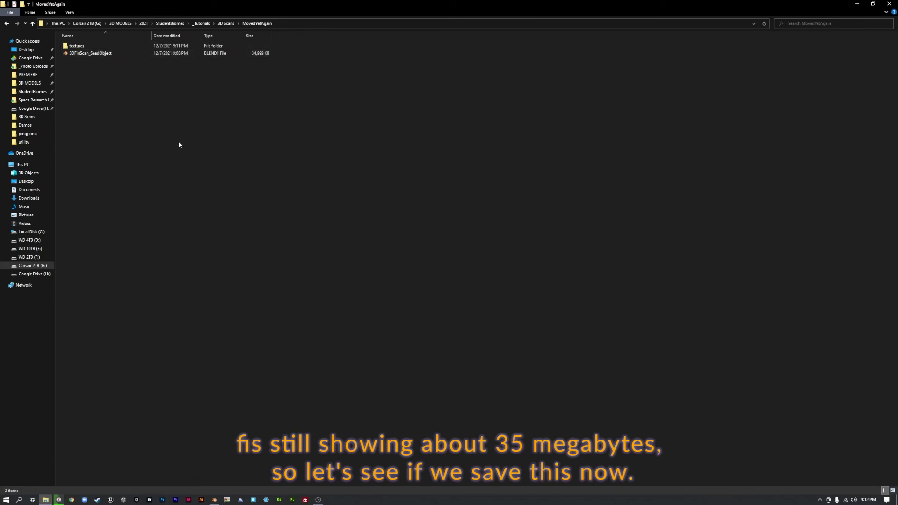
Re-save the blend file with Ctrl+S, shrinking it to 1,279 KB beside a 34,999 KB .blend1 backup
key(alt+Tab)
key(ctrl+s)
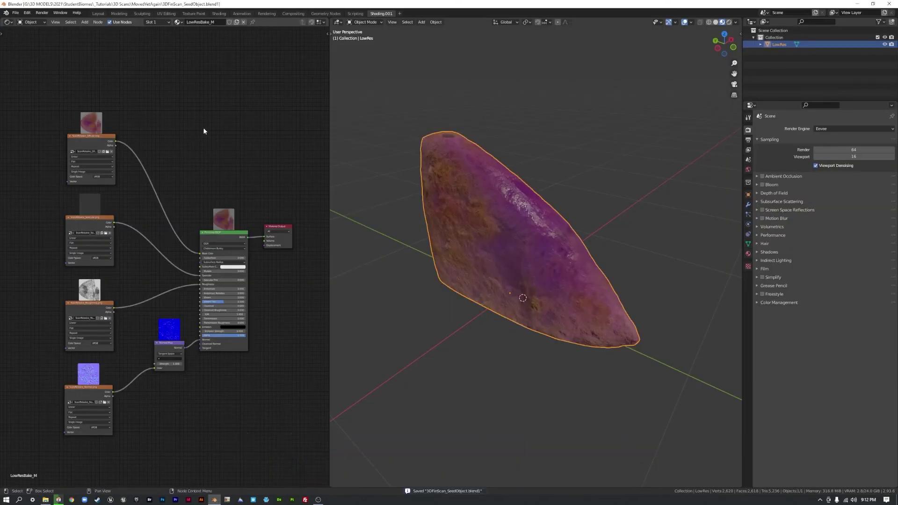
key(alt+Tab)
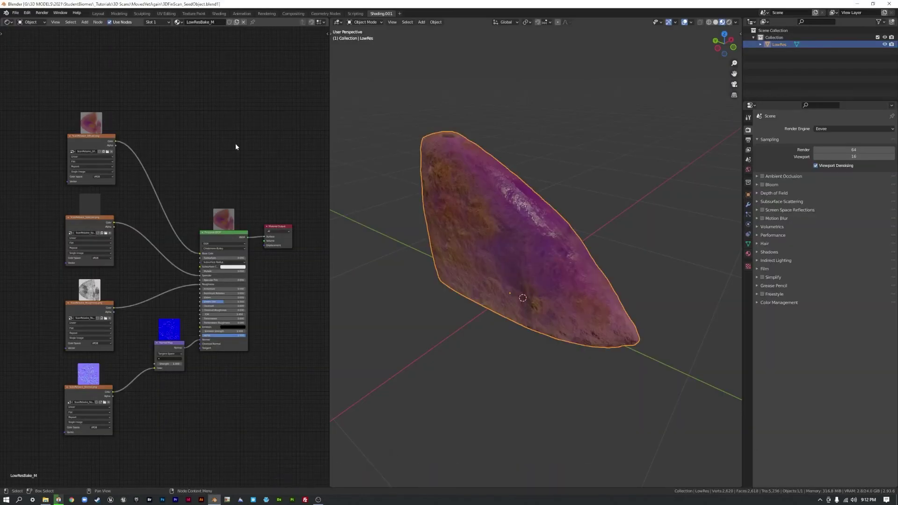
middle_drag(236, 144, 199, 157)
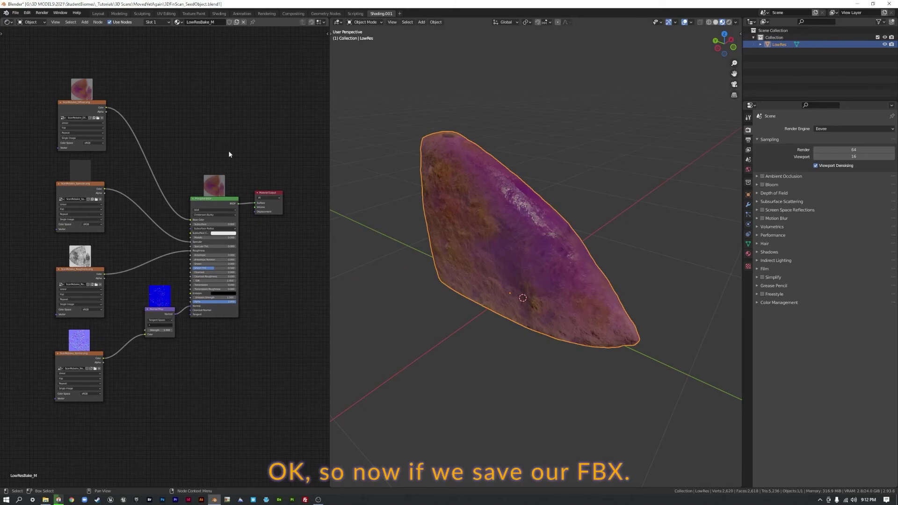
Export the model as 3DFinScan_SeedObject.fbx into the MovedYetAgain folder
click(16, 13)
mouse_move(43, 115)
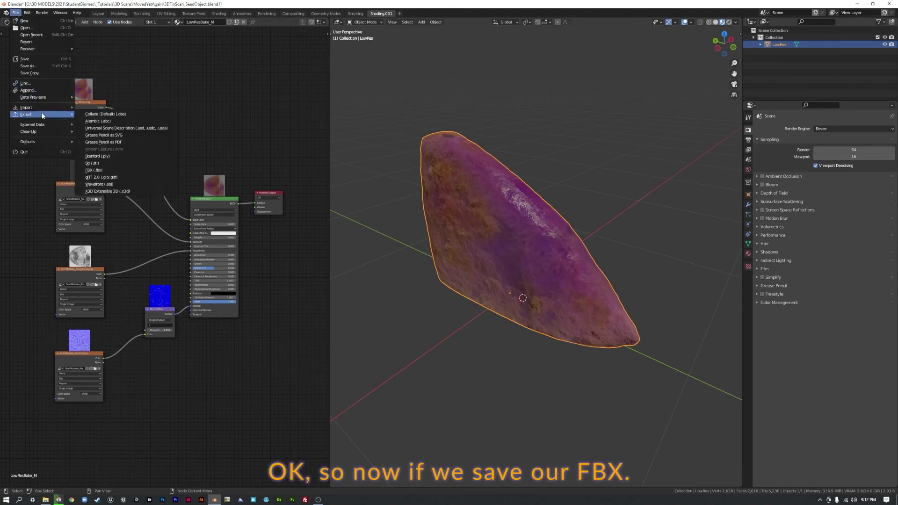
click(108, 170)
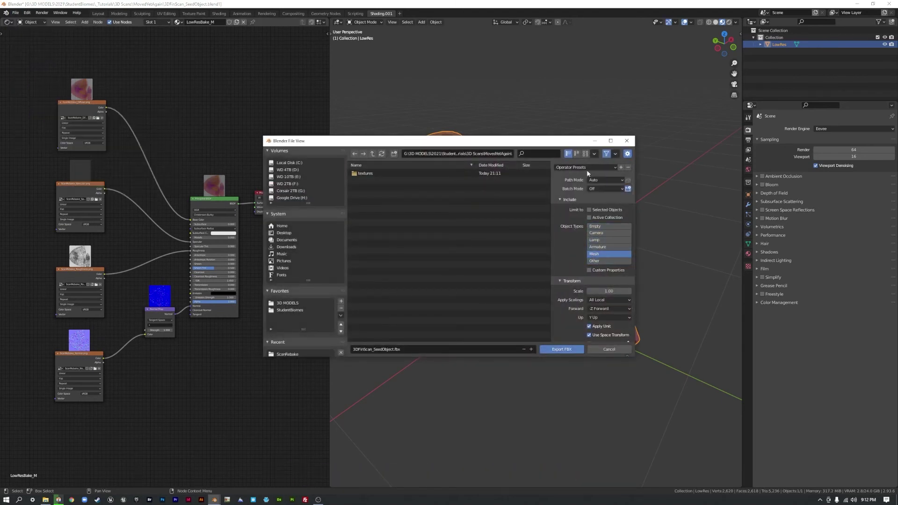
scroll(596, 198, down, 3)
click(563, 349)
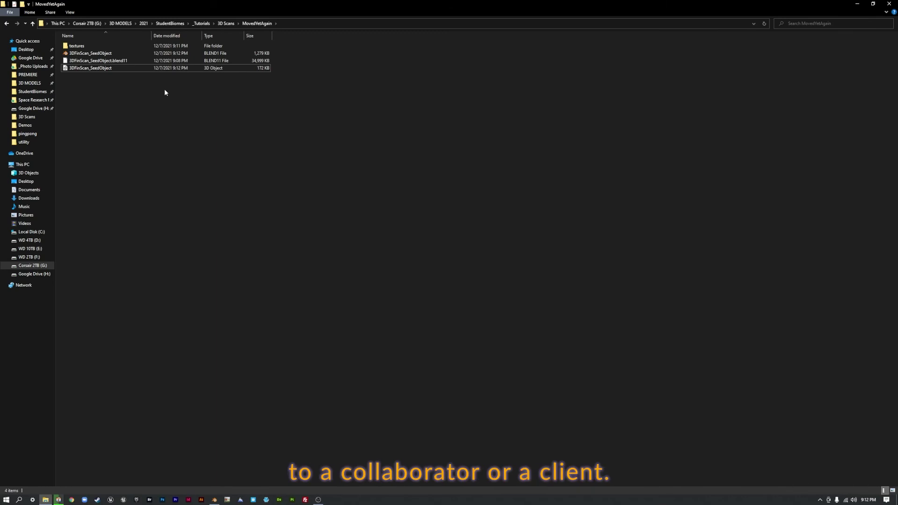
Zip the textures folder, blend file and FBX into '3DFinScan_SeedObject' with the default name
click(80, 46)
ctrl+click(90, 53)
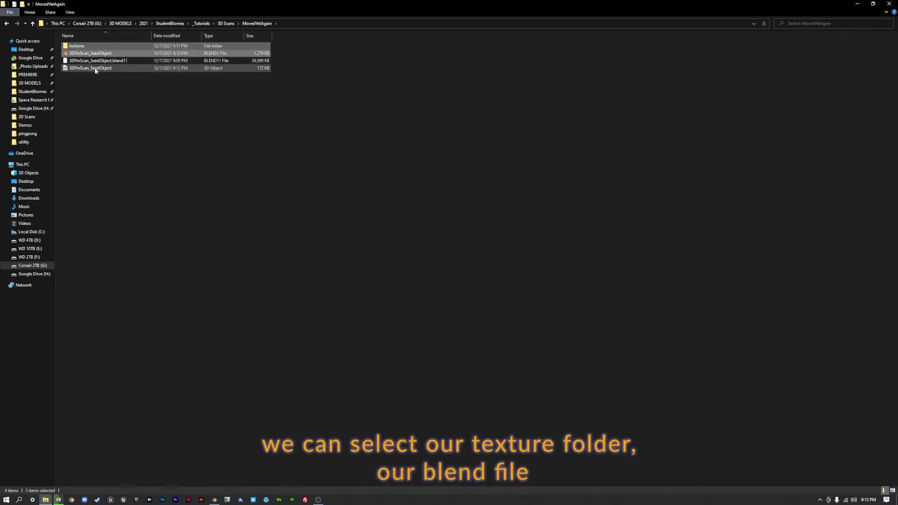
ctrl+click(78, 69)
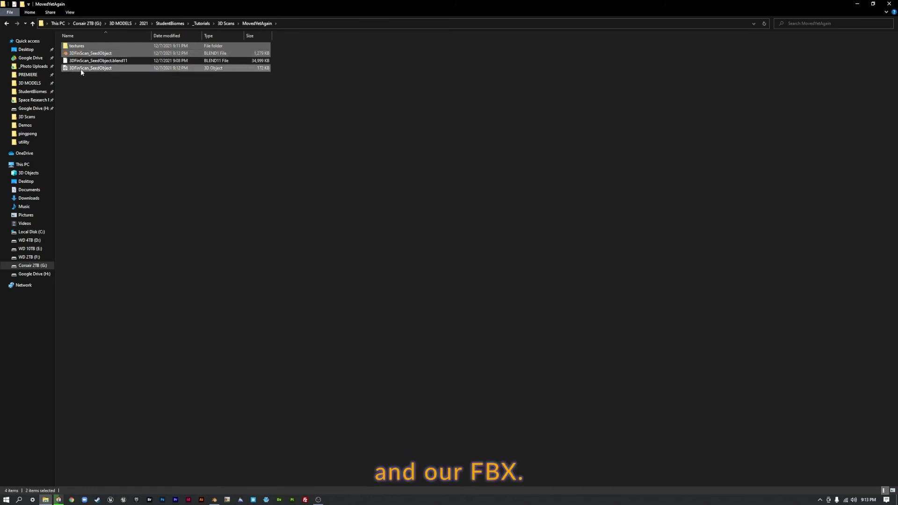
right_click(109, 69)
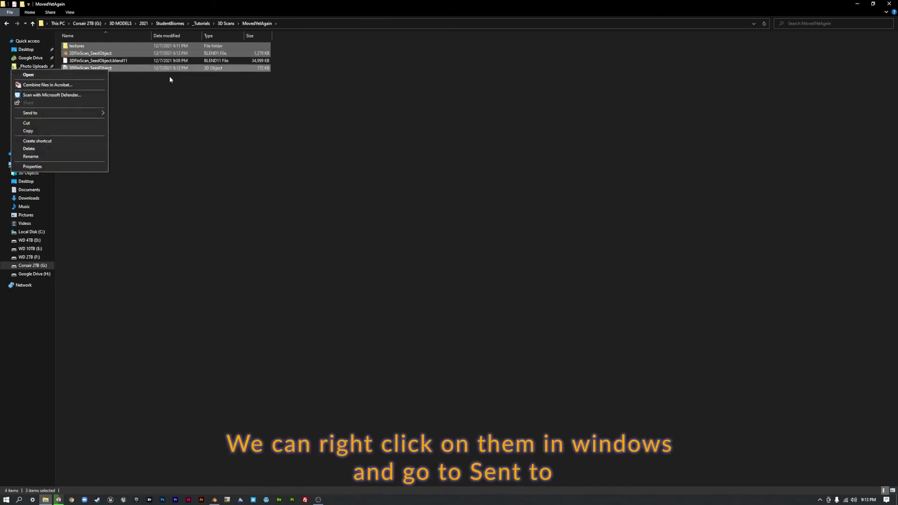
mouse_move(87, 113)
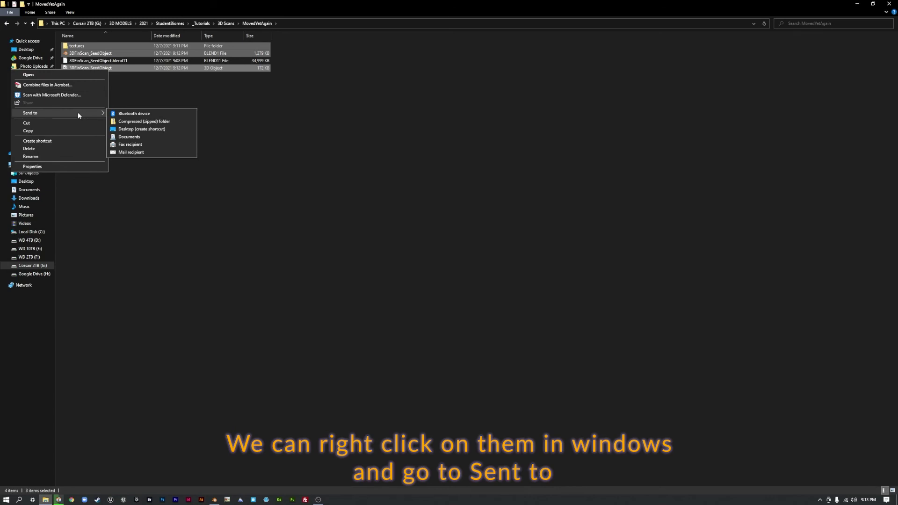
click(136, 122)
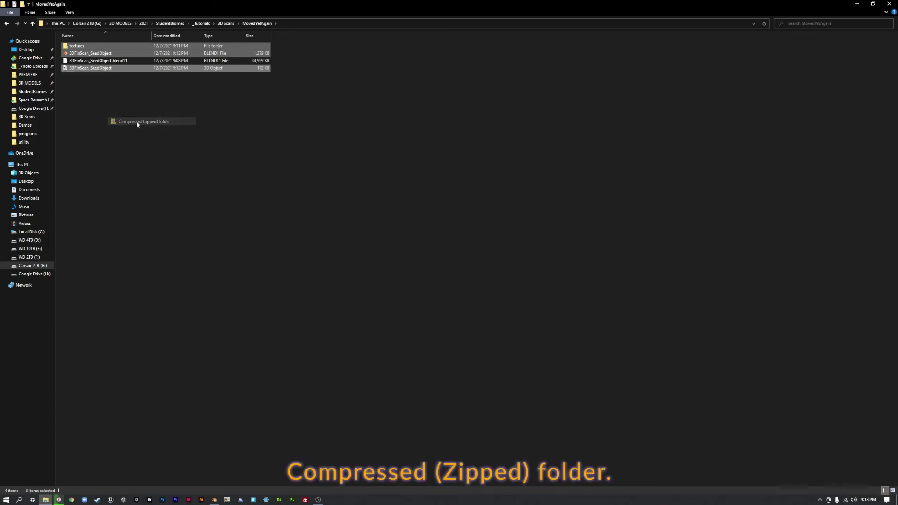
click(287, 126)
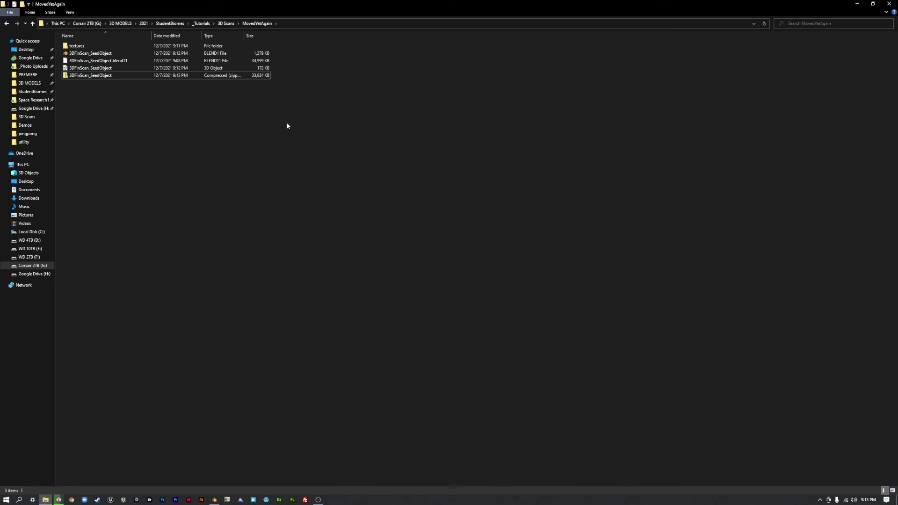
double_click(92, 76)
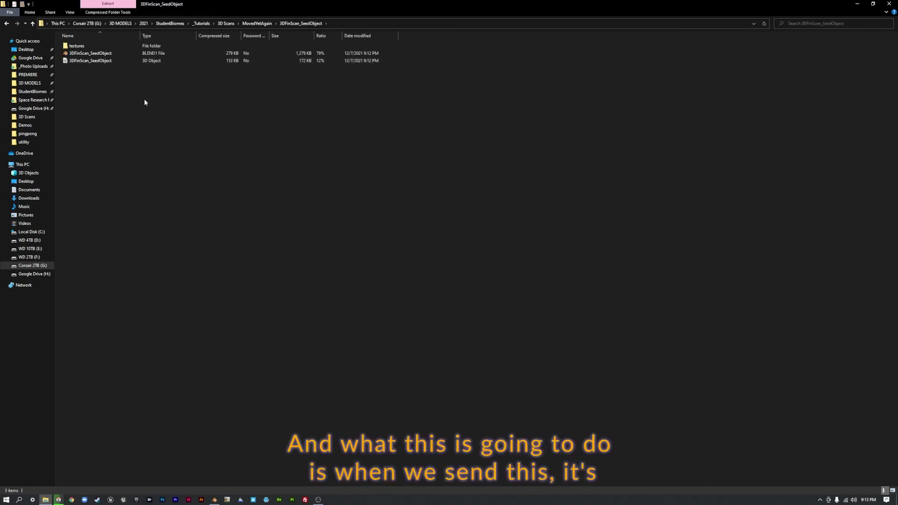
double_click(80, 46)
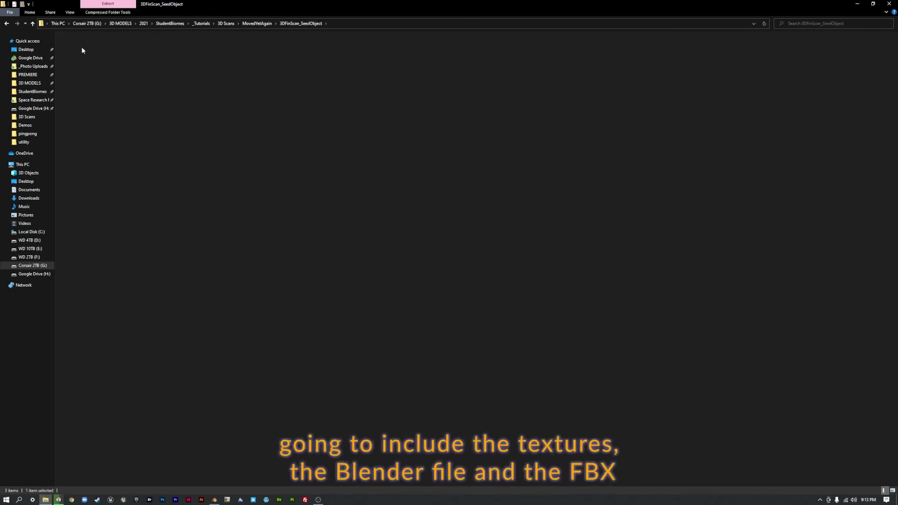
click(33, 24)
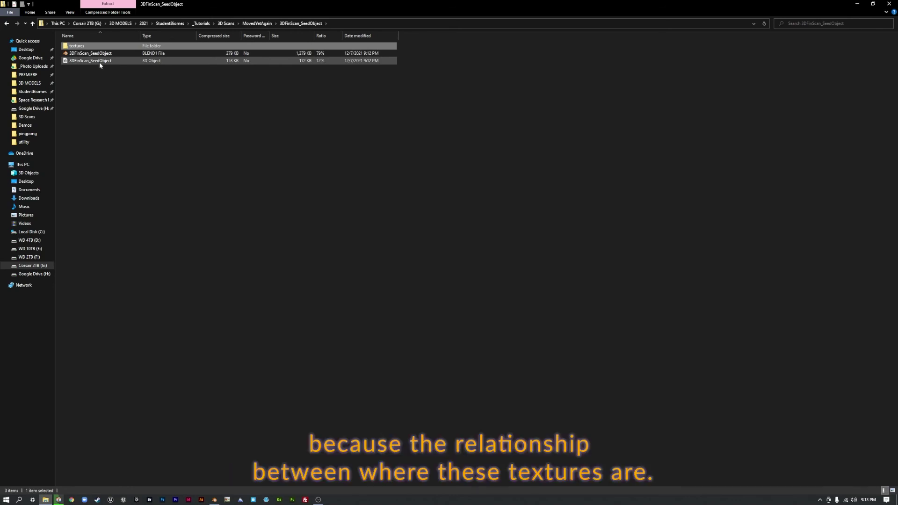
double_click(97, 46)
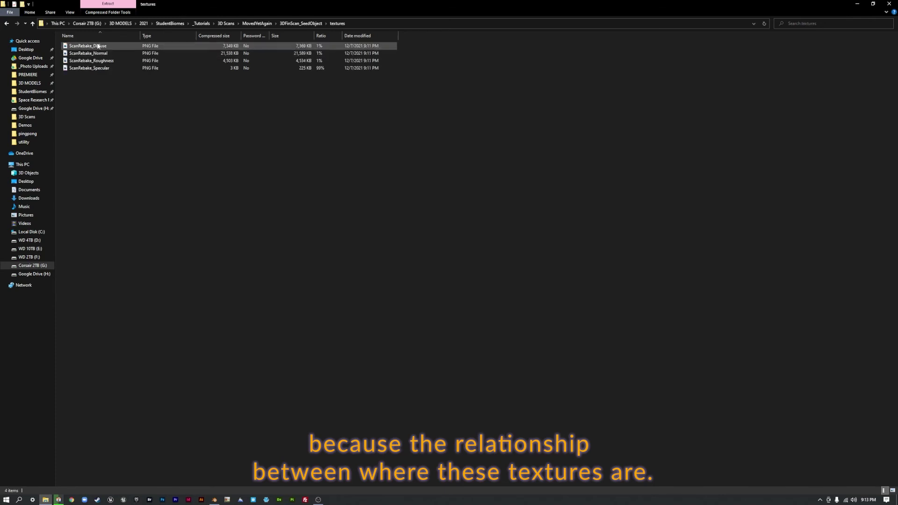
click(32, 23)
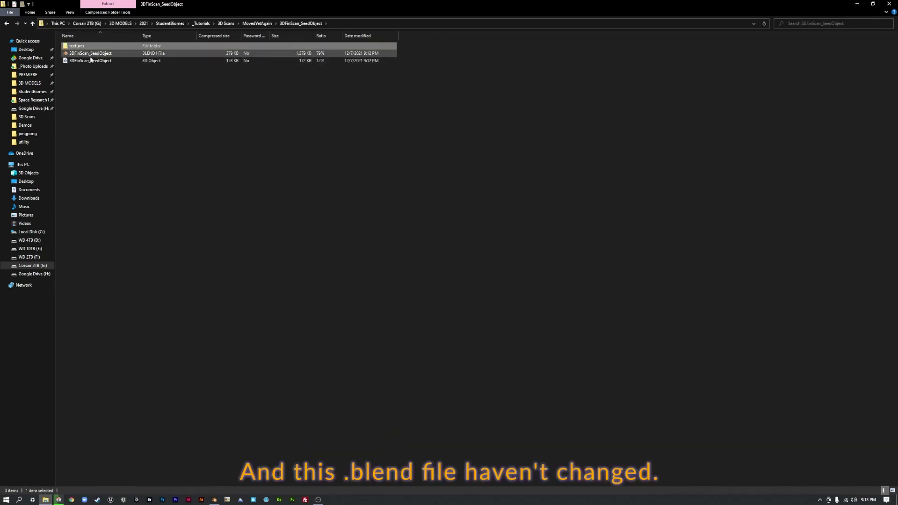
click(106, 98)
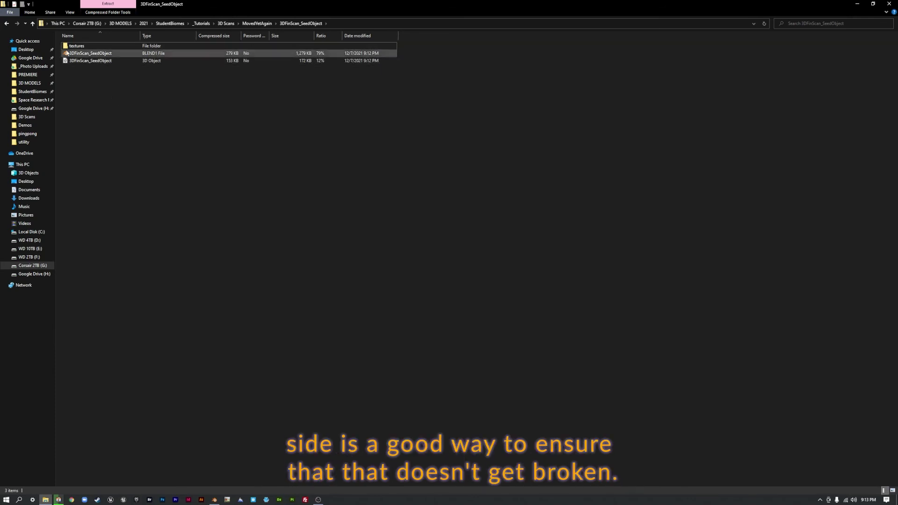
Go back from inside the zip to the MovedYetAgain folder in File Explorer
click(35, 25)
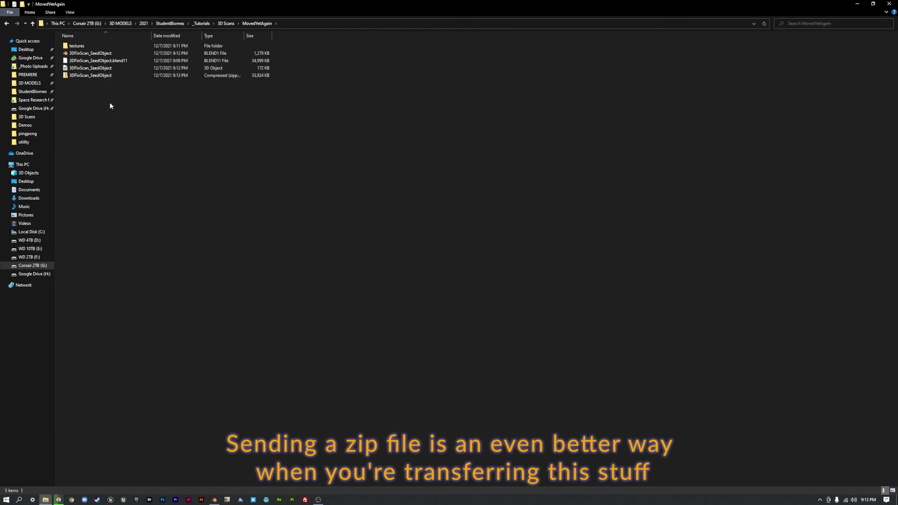